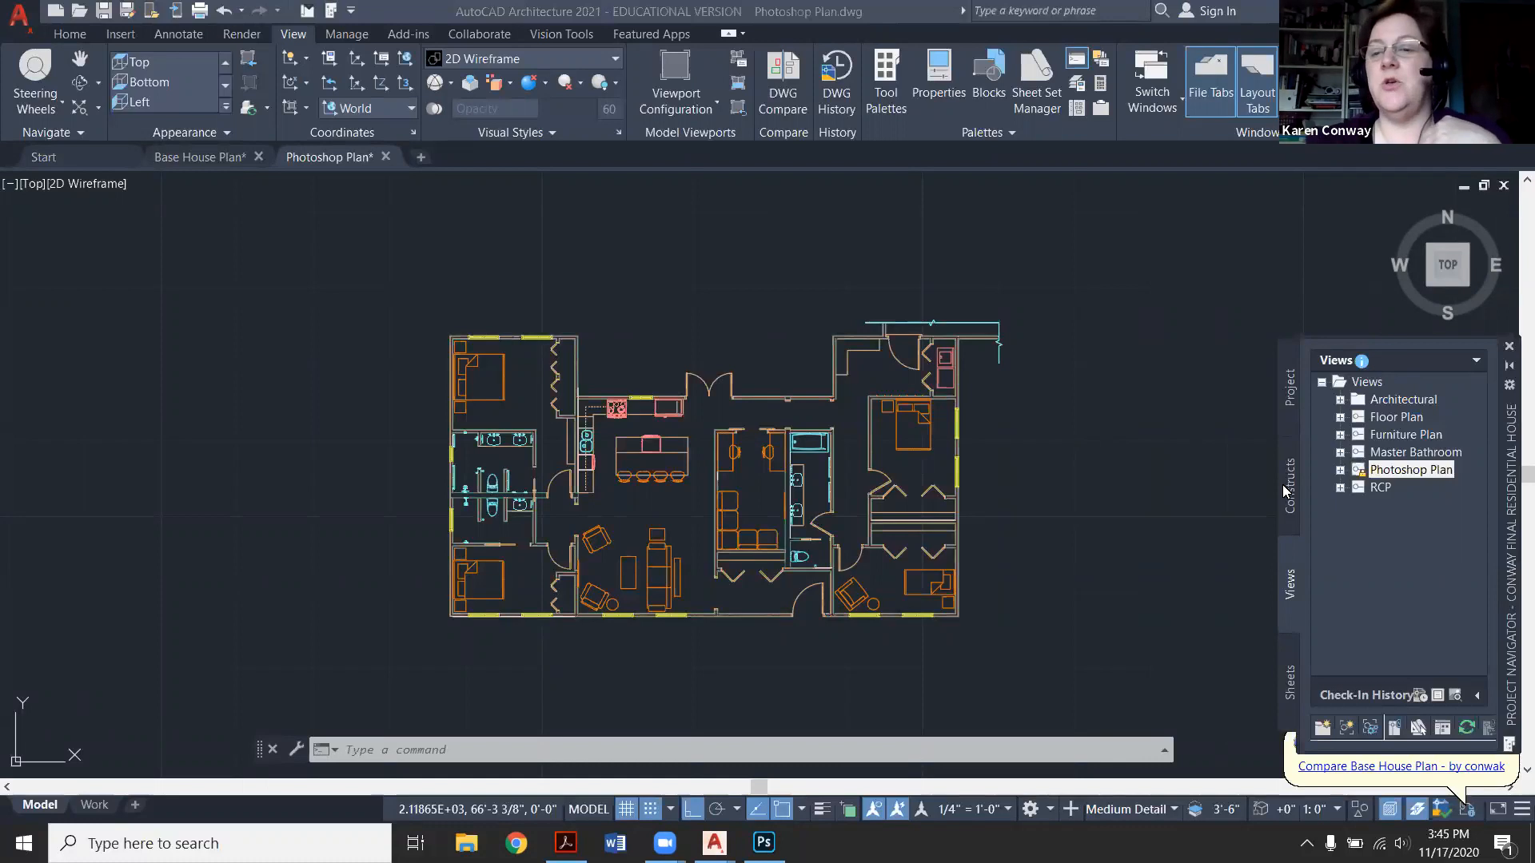
Open the Base House Plan construct to view it, and return to the Photoshop Plan view drawing.
double_click(1415, 435)
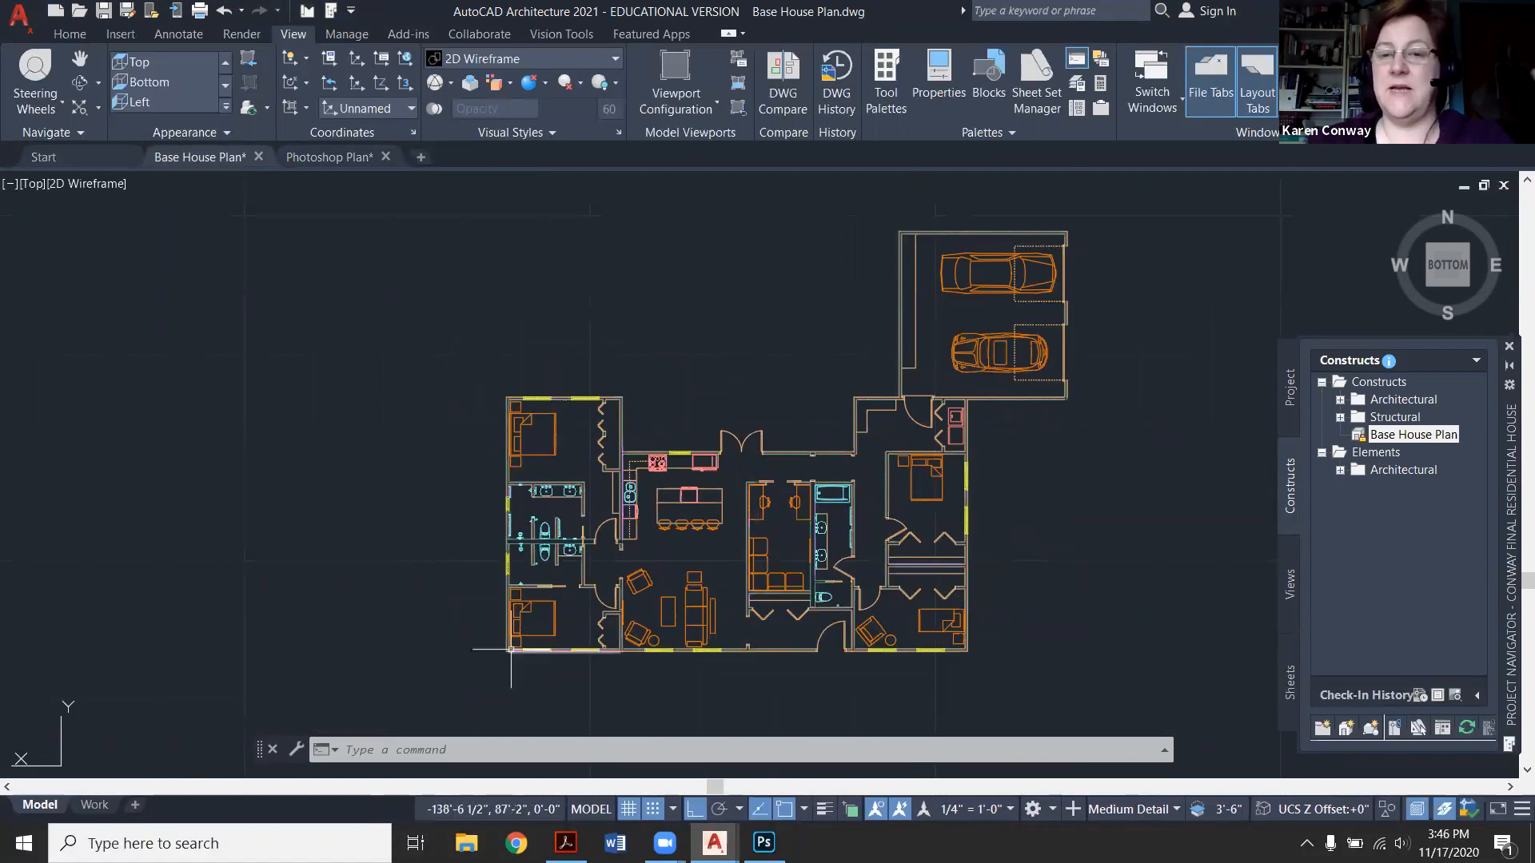
left_click(320, 160)
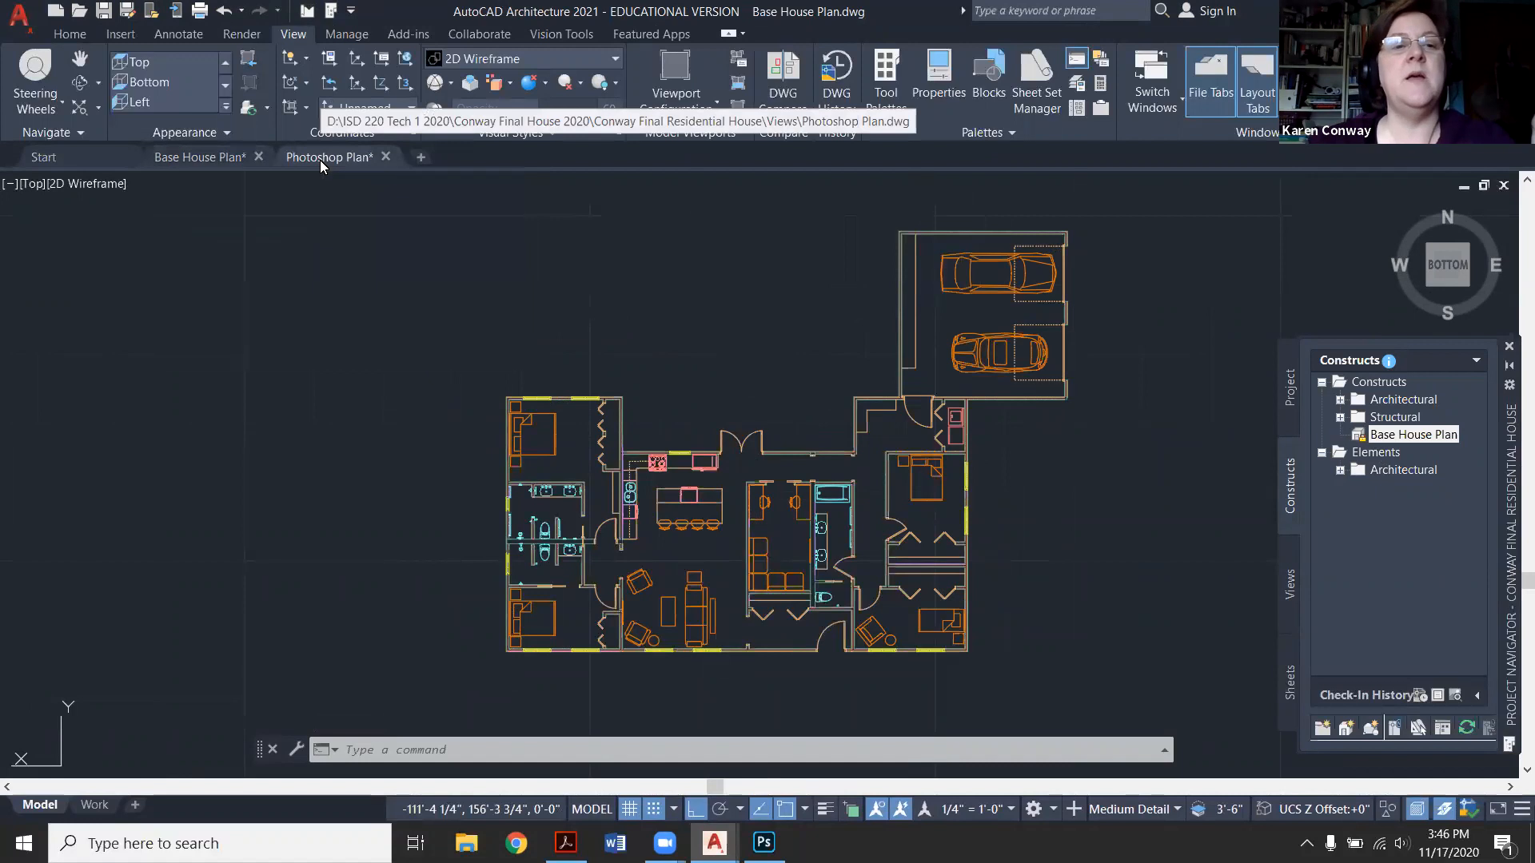
left_click(1292, 596)
mouse_move(1389, 480)
Inspect the externally referenced floor plan and its clipping boundary in the Photoshop Plan drawing.
left_click(959, 481)
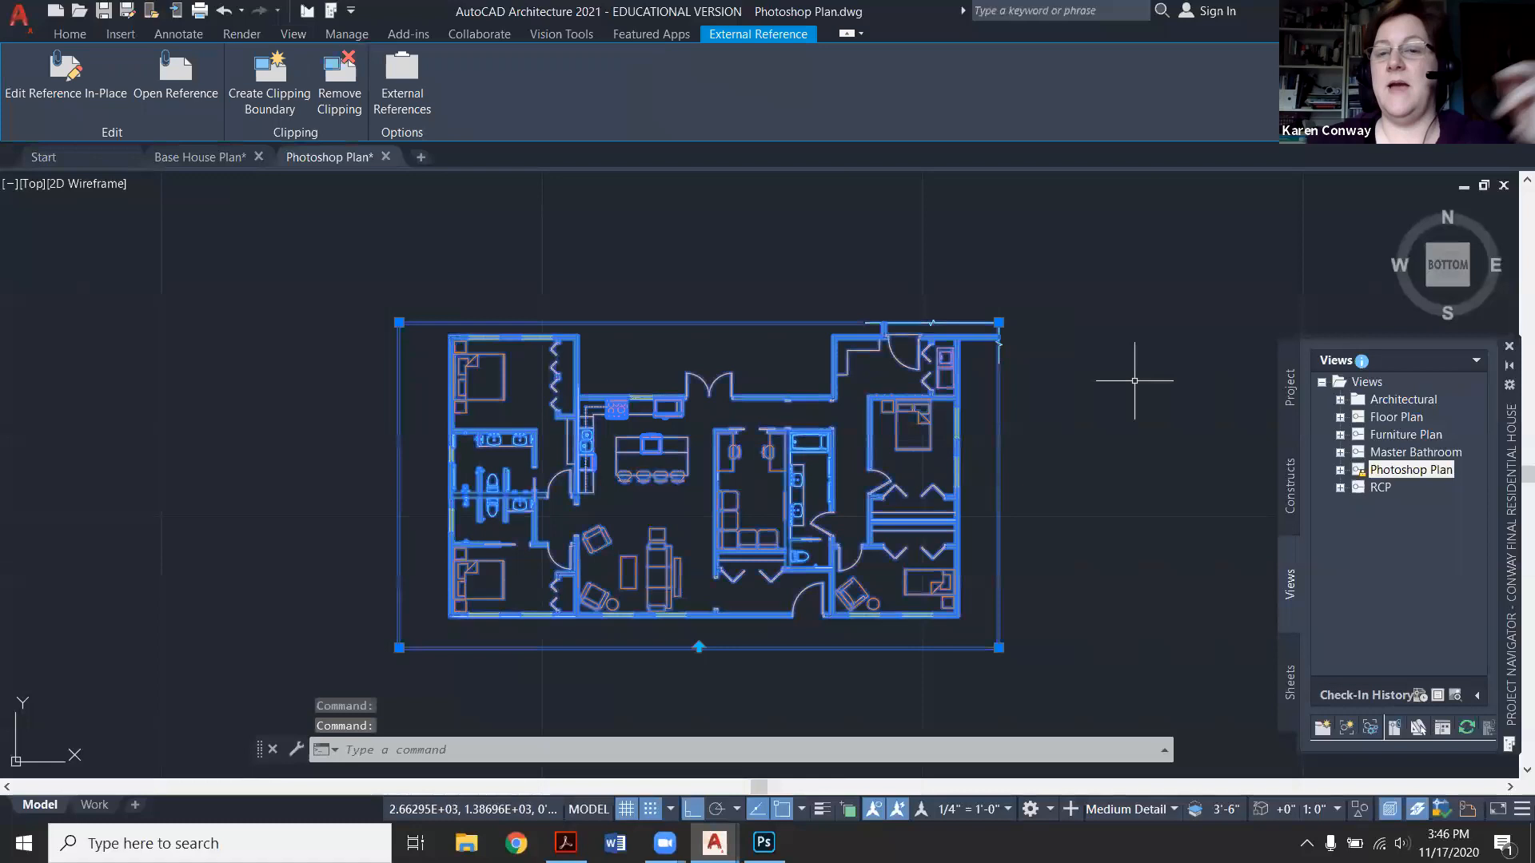
key("Escape")
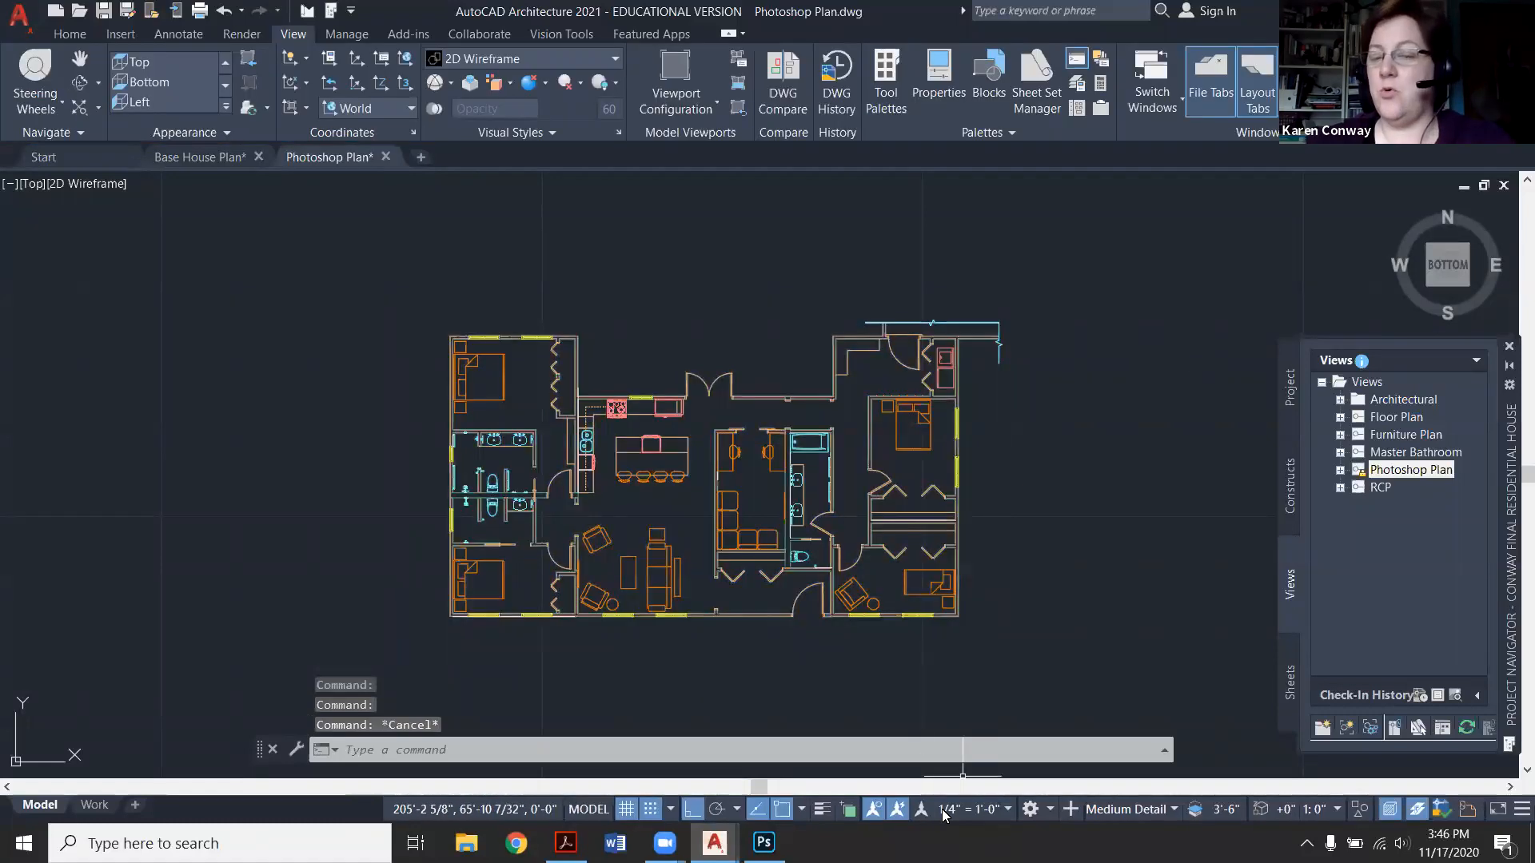
left_click(962, 477)
left_click(879, 376)
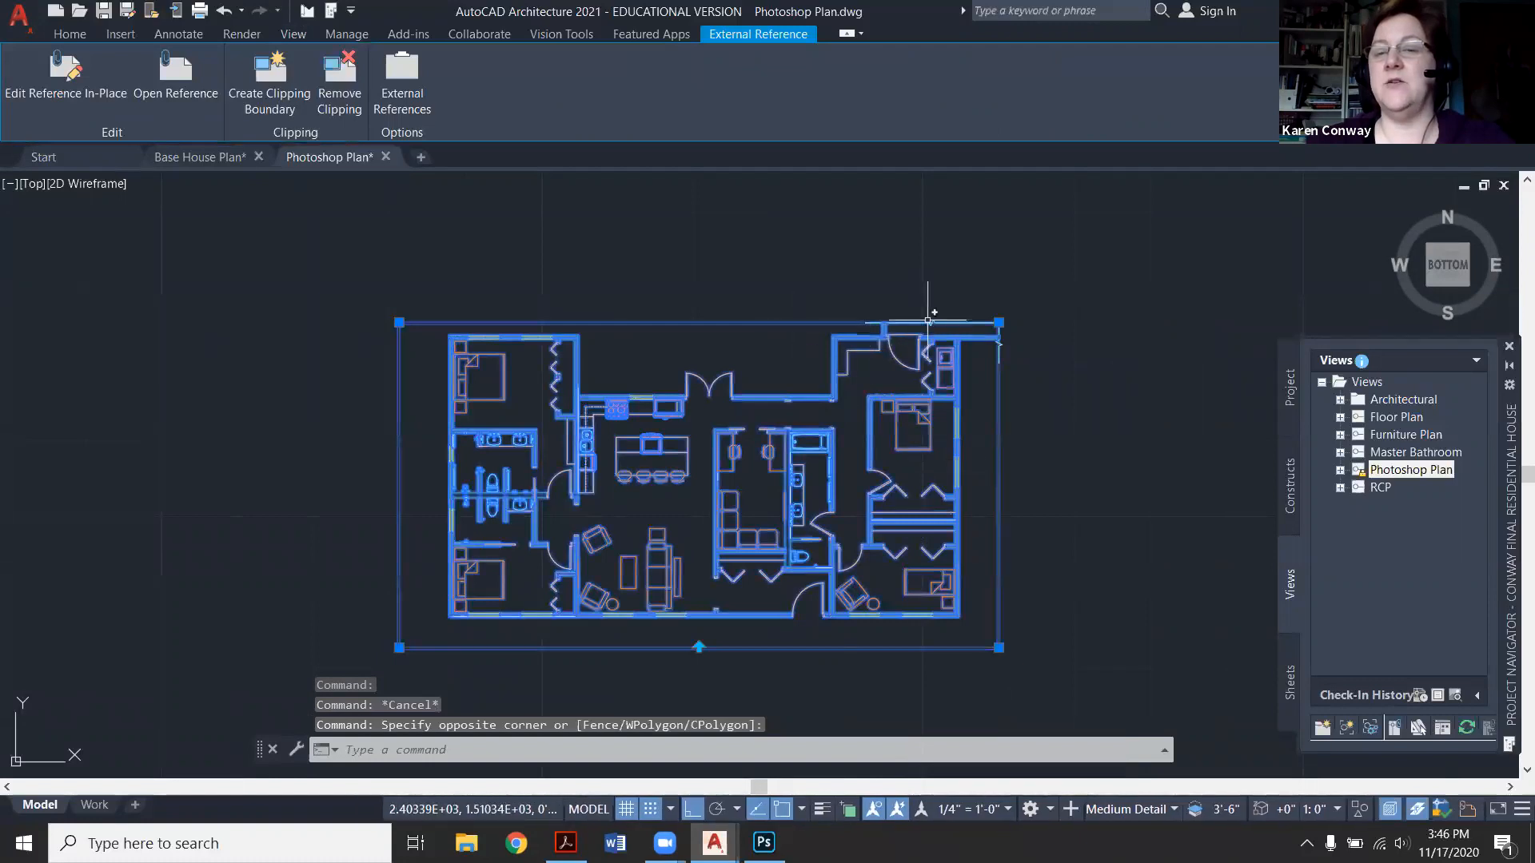
key("Escape")
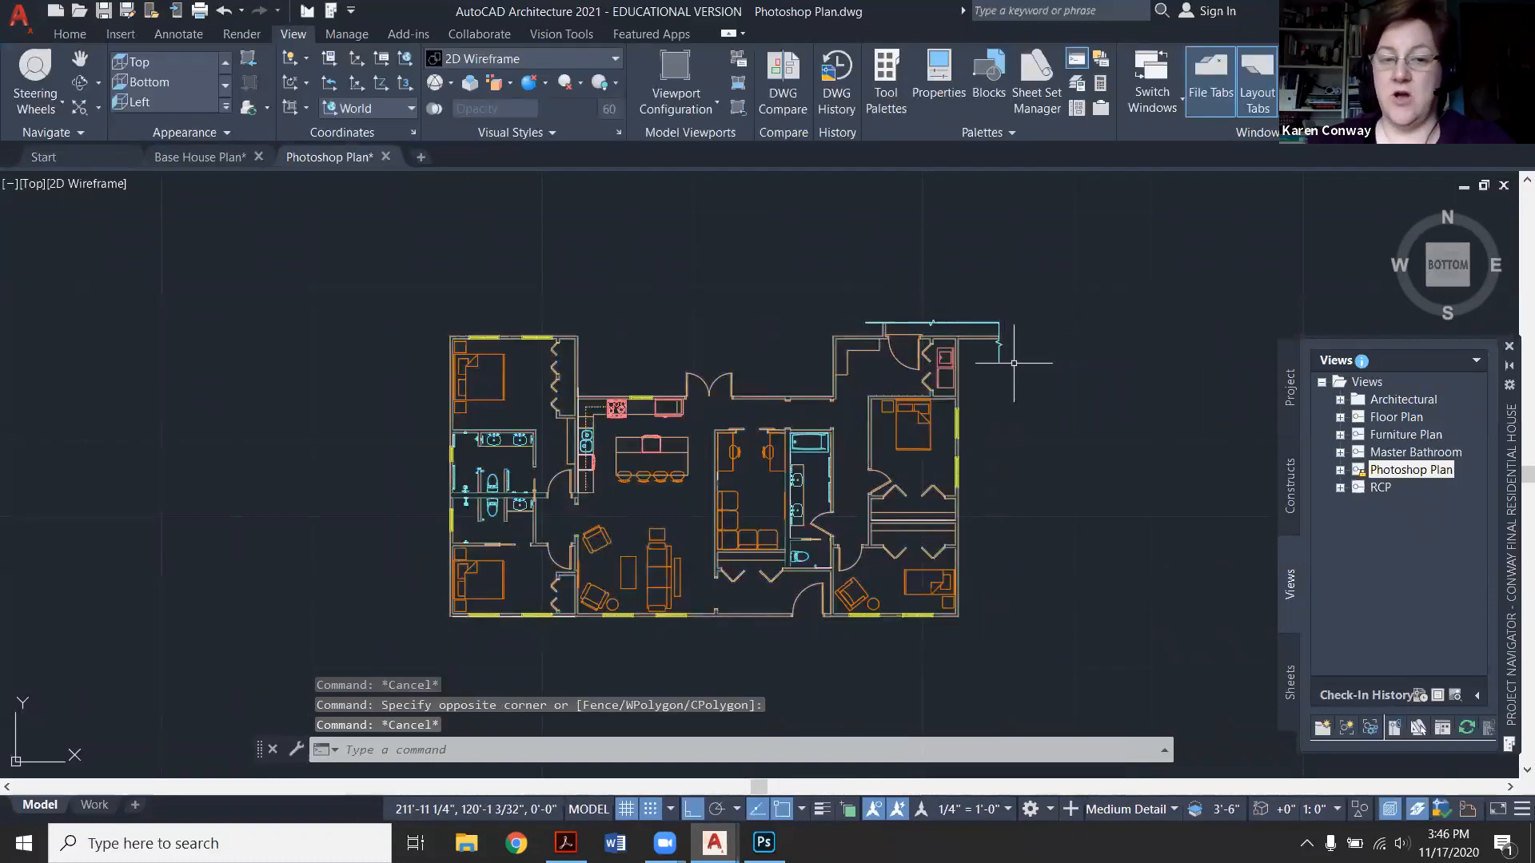
mouse_move(658, 443)
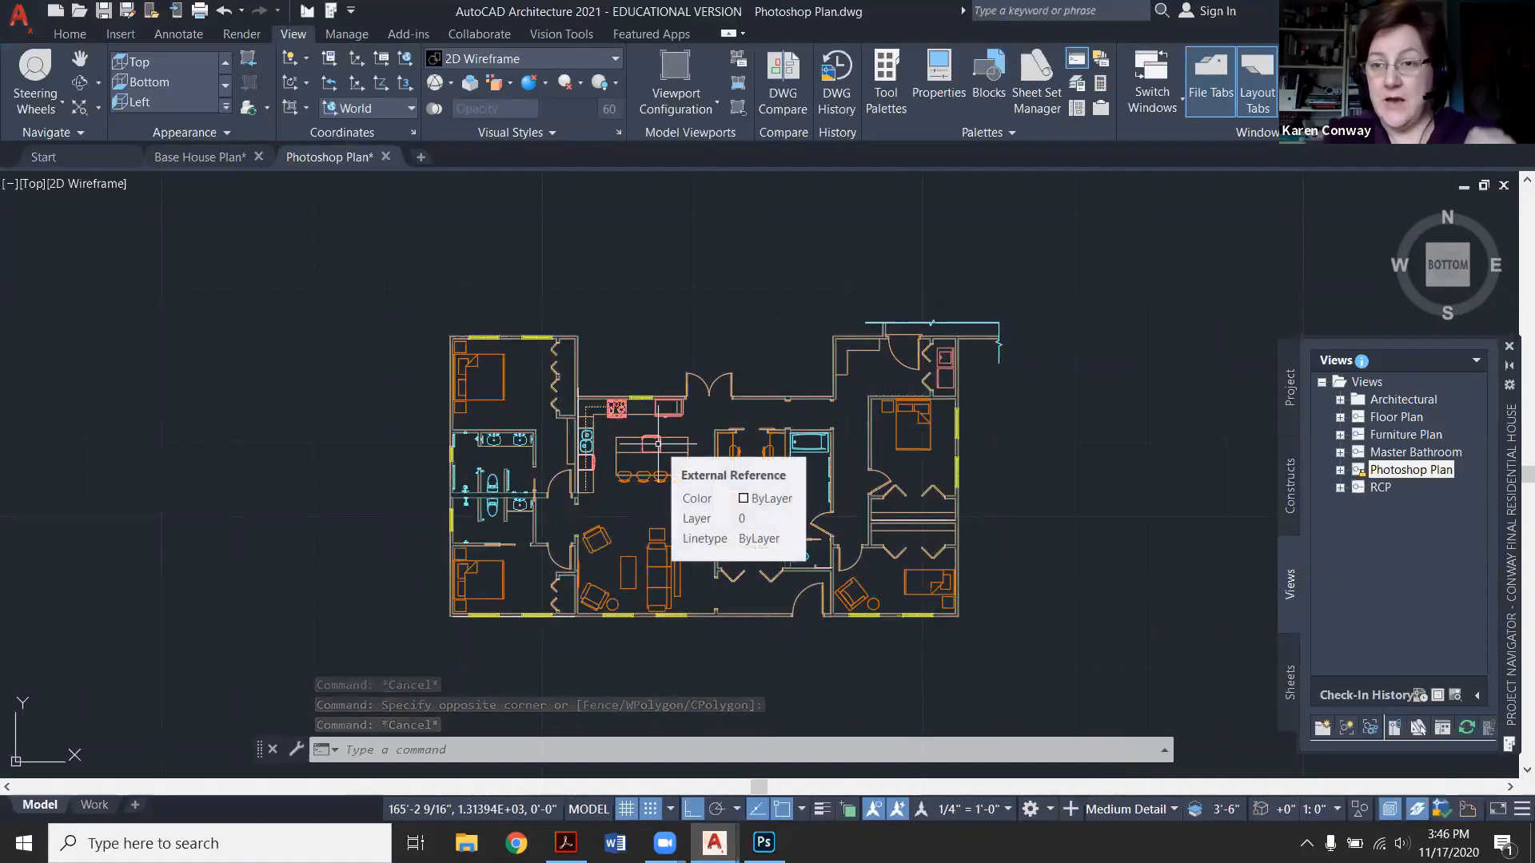
Start the Plot command for the Photoshop Plan model and choose Adobe PDF as the plotter.
type("pl")
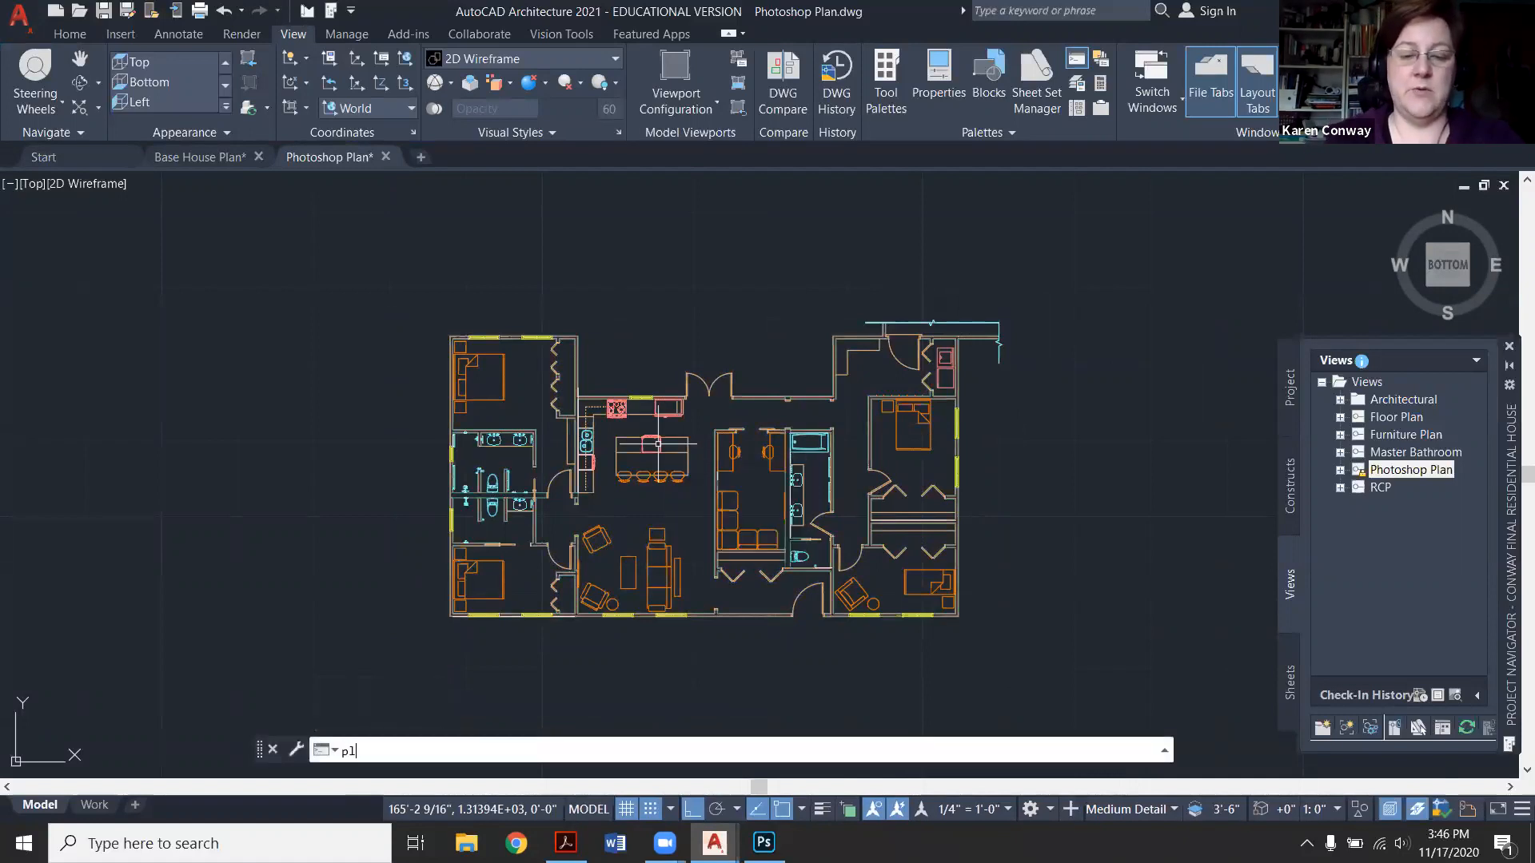
type("ot")
key("Return")
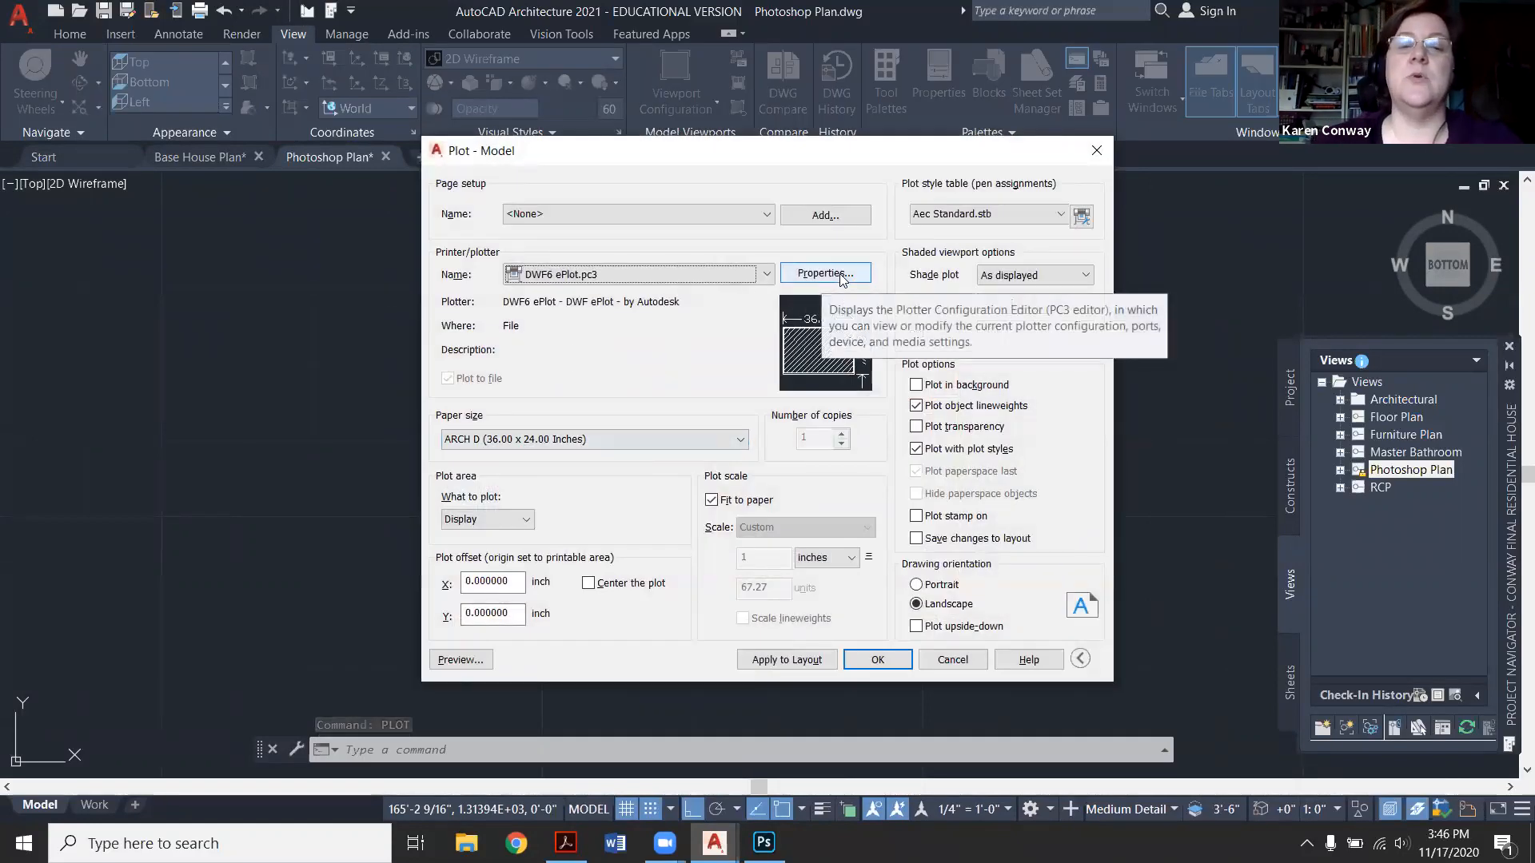
left_click(720, 274)
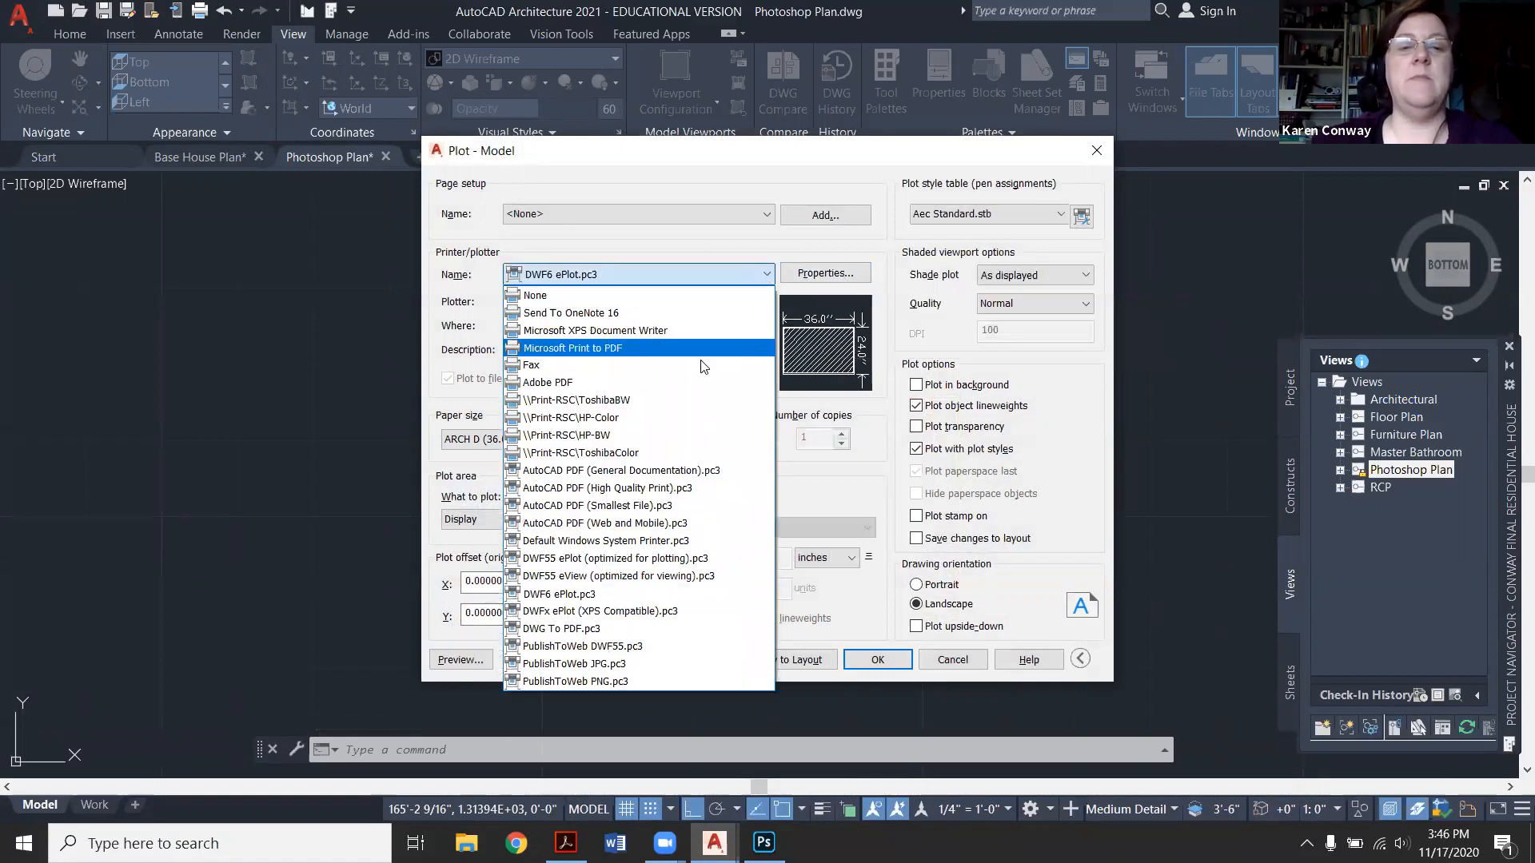
left_click(683, 381)
Set the Adobe PDF plotter's custom properties to Black & White, using a temporary PC3 file for this plot only.
left_click(833, 276)
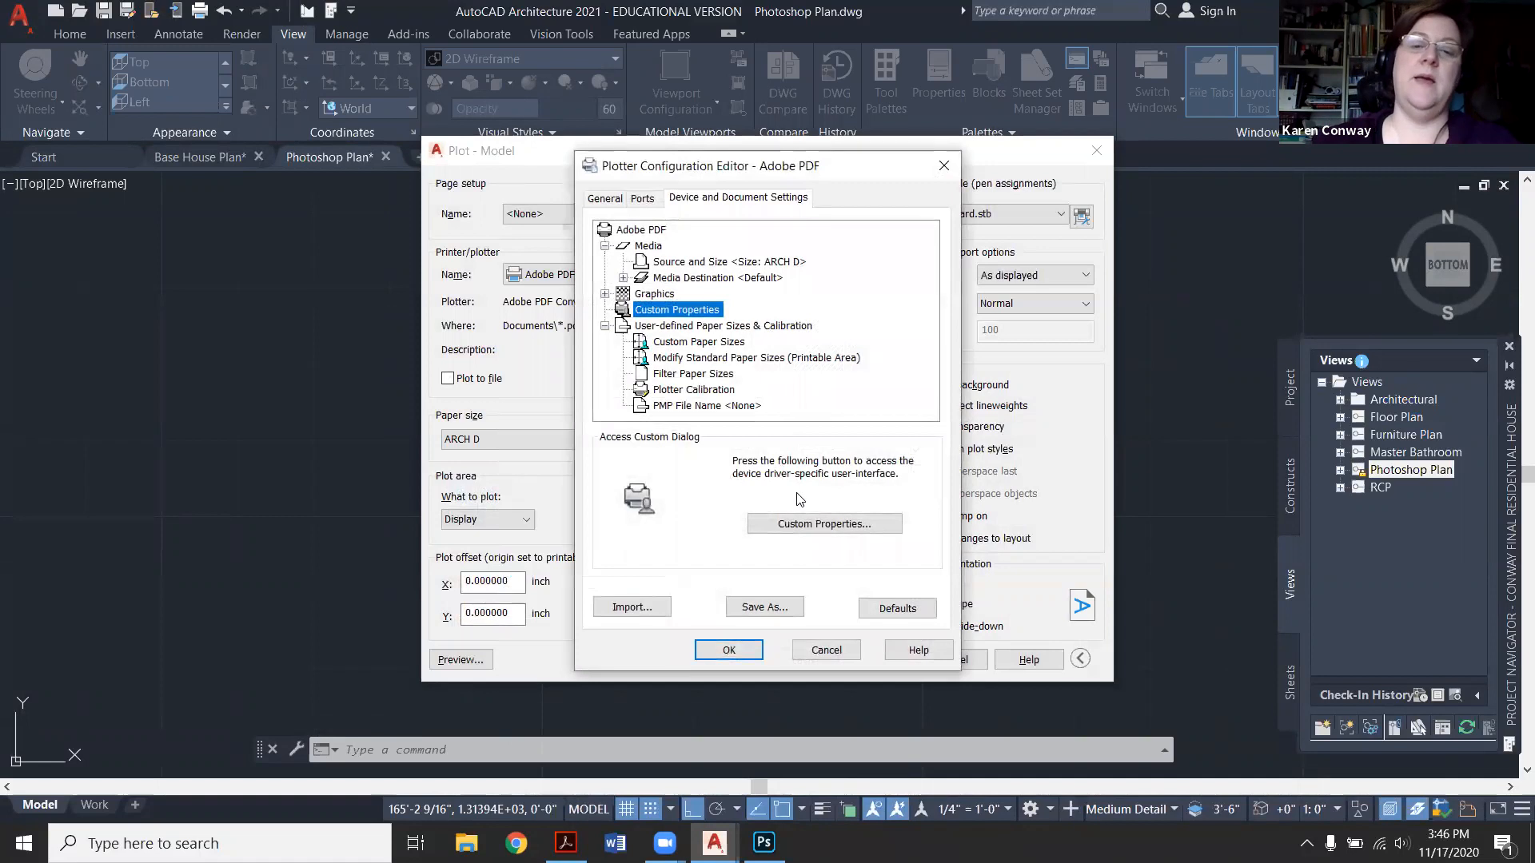
left_click(801, 524)
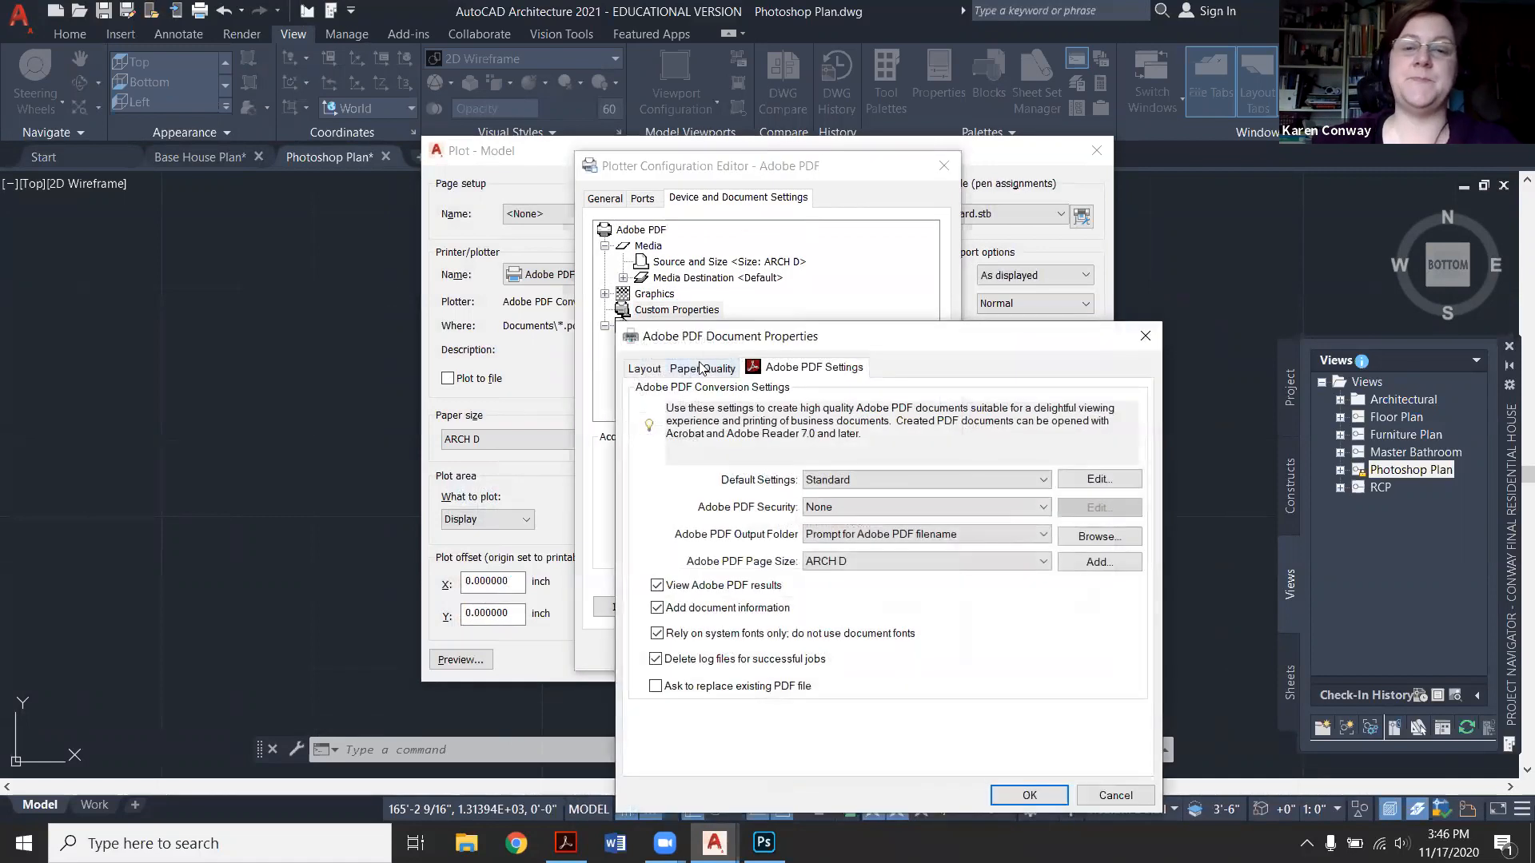
left_click(701, 368)
left_click(780, 525)
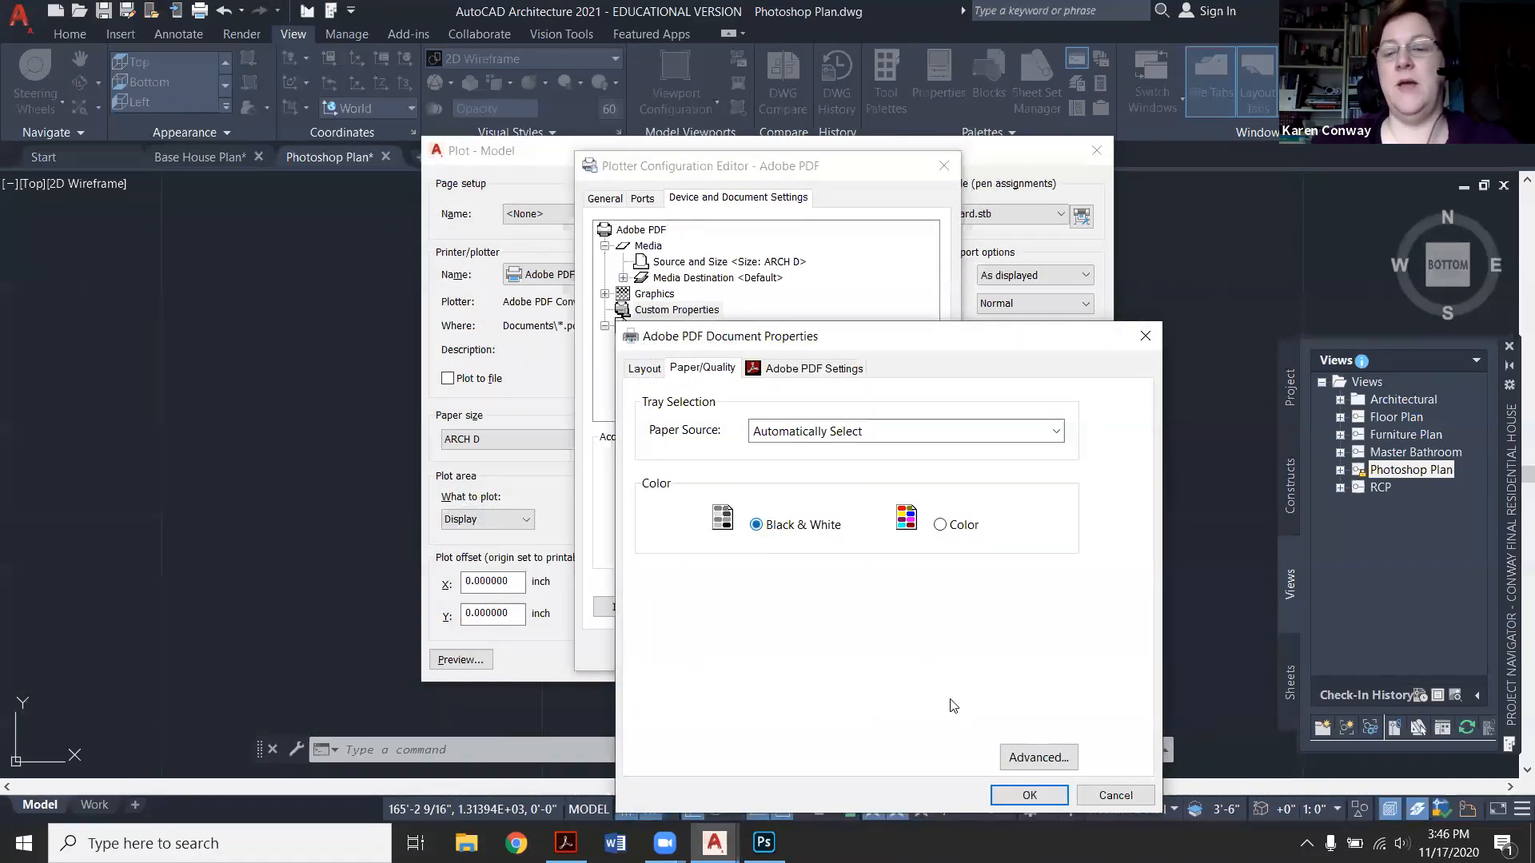
left_click(1019, 794)
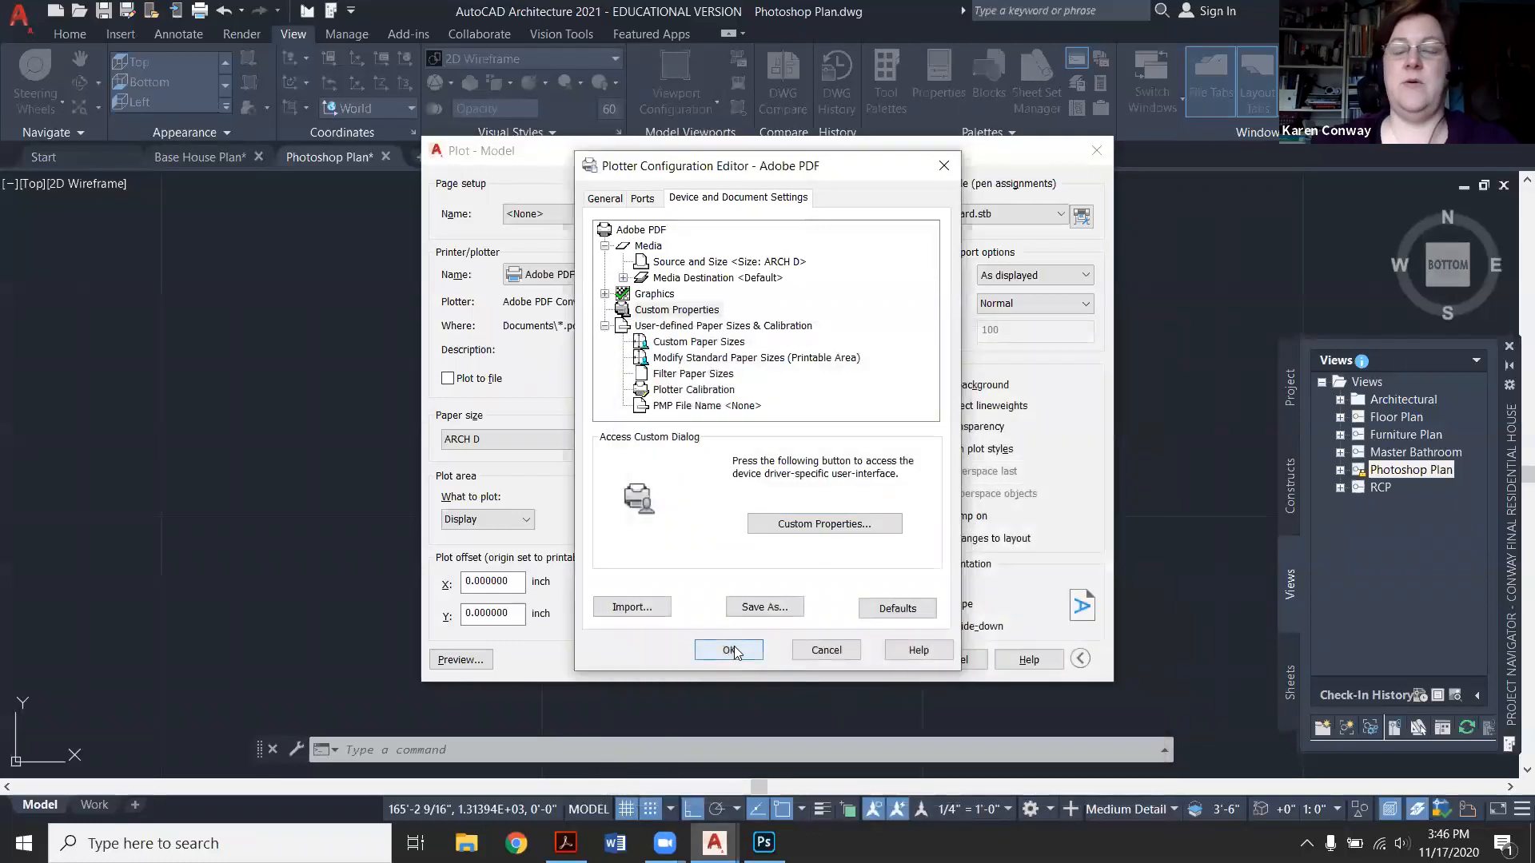
left_click(729, 651)
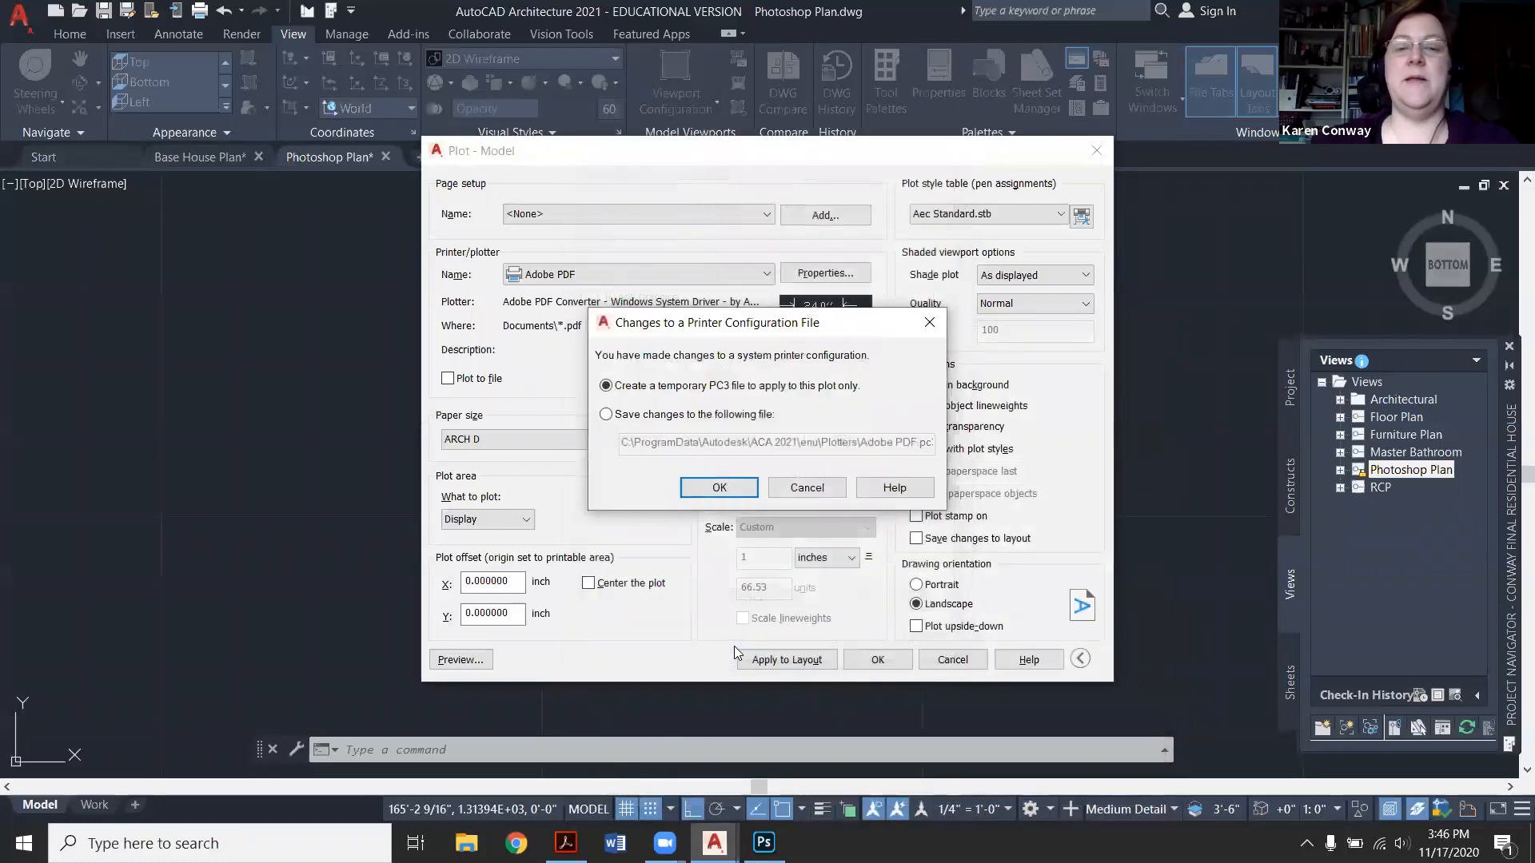
left_click(720, 489)
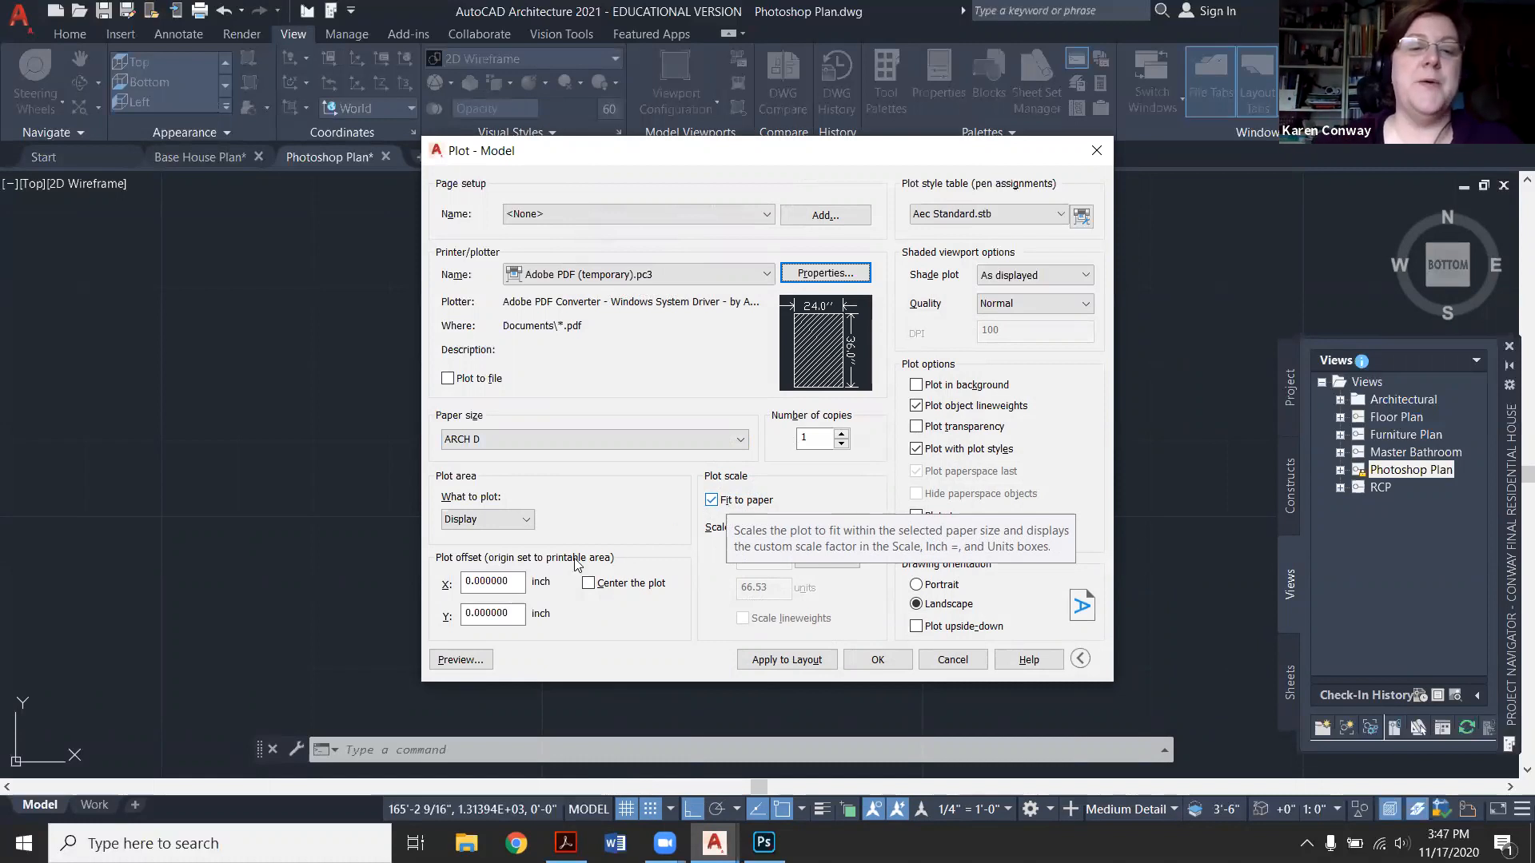
Set the plot area to a window enclosing the whole floor plan and preview the plot.
left_click(526, 522)
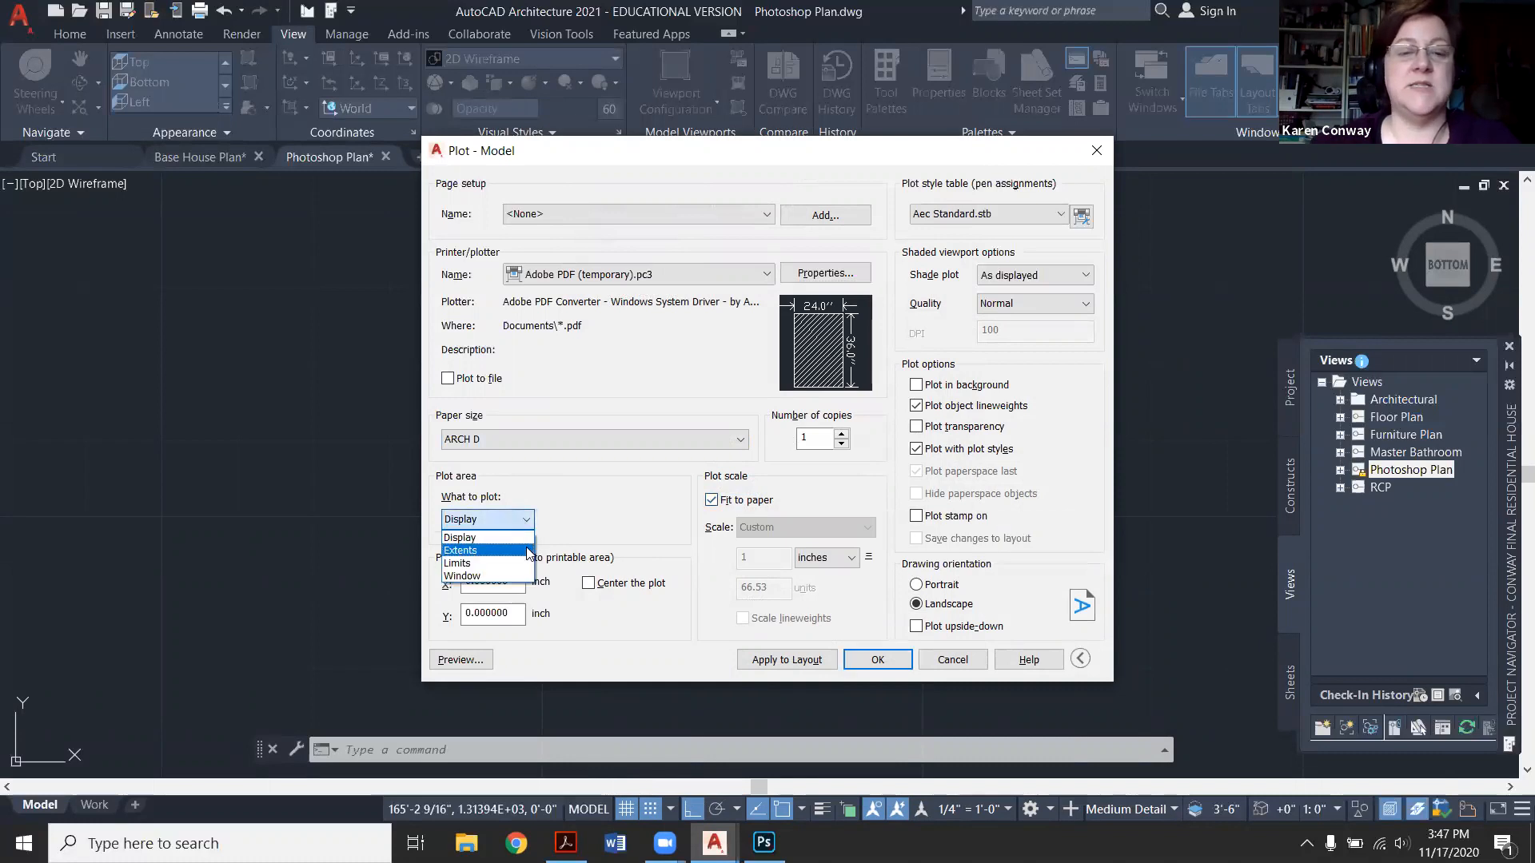
left_click(512, 577)
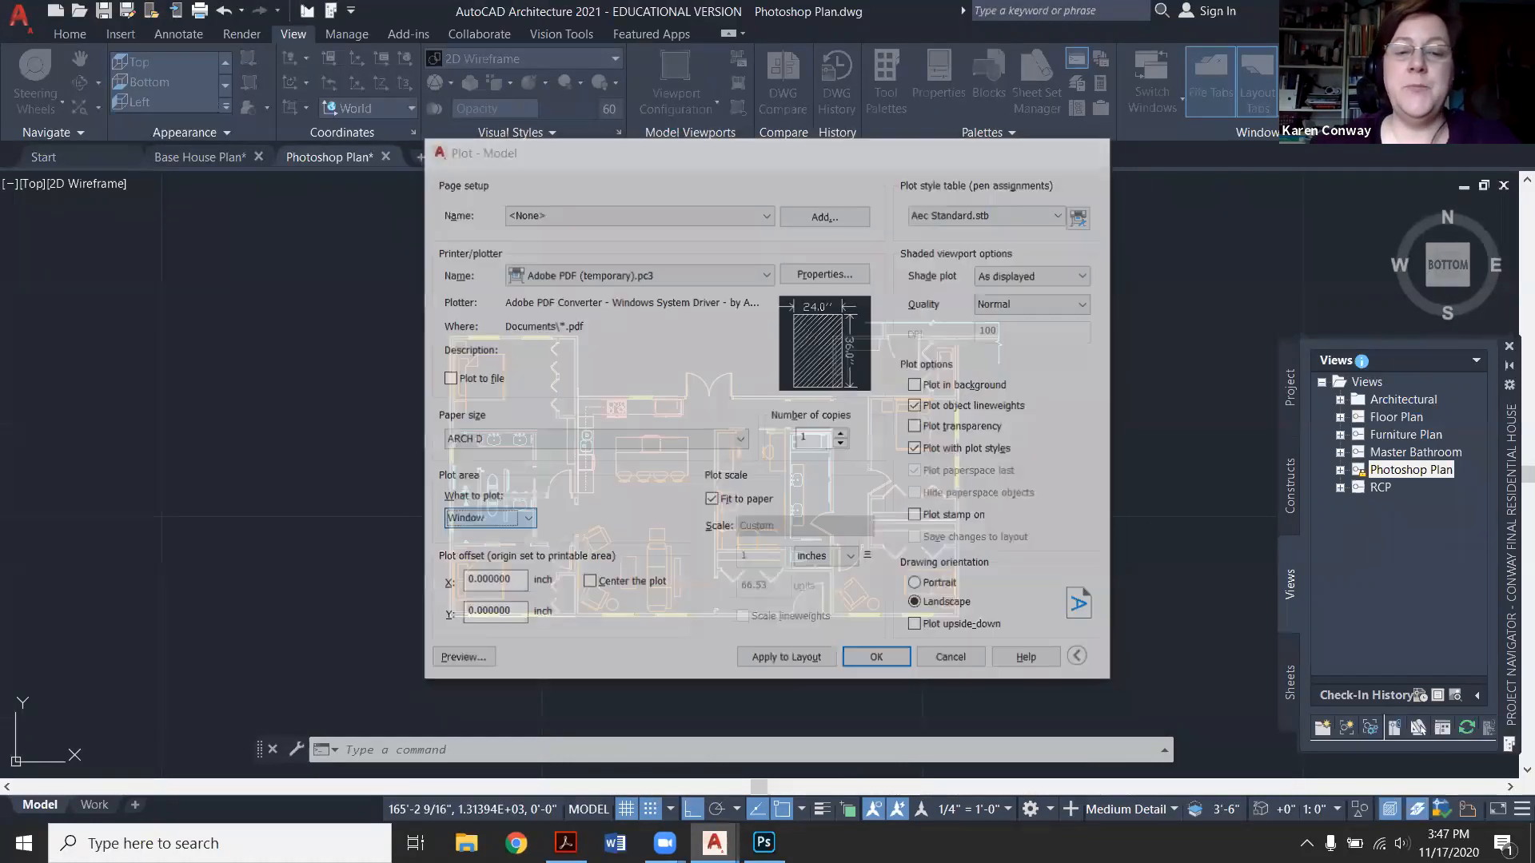
left_click(431, 317)
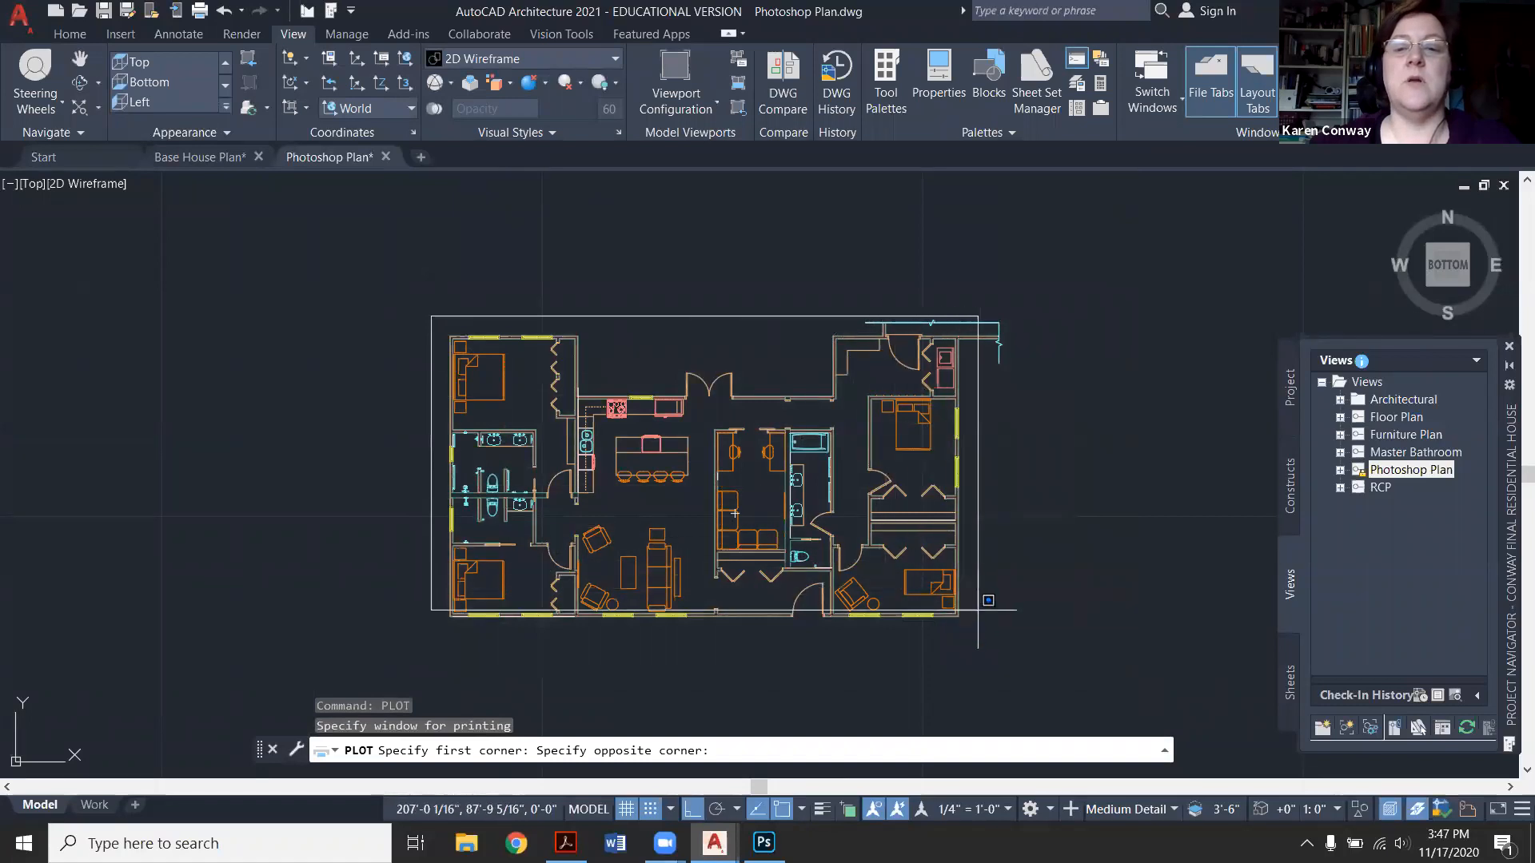
left_click(1027, 678)
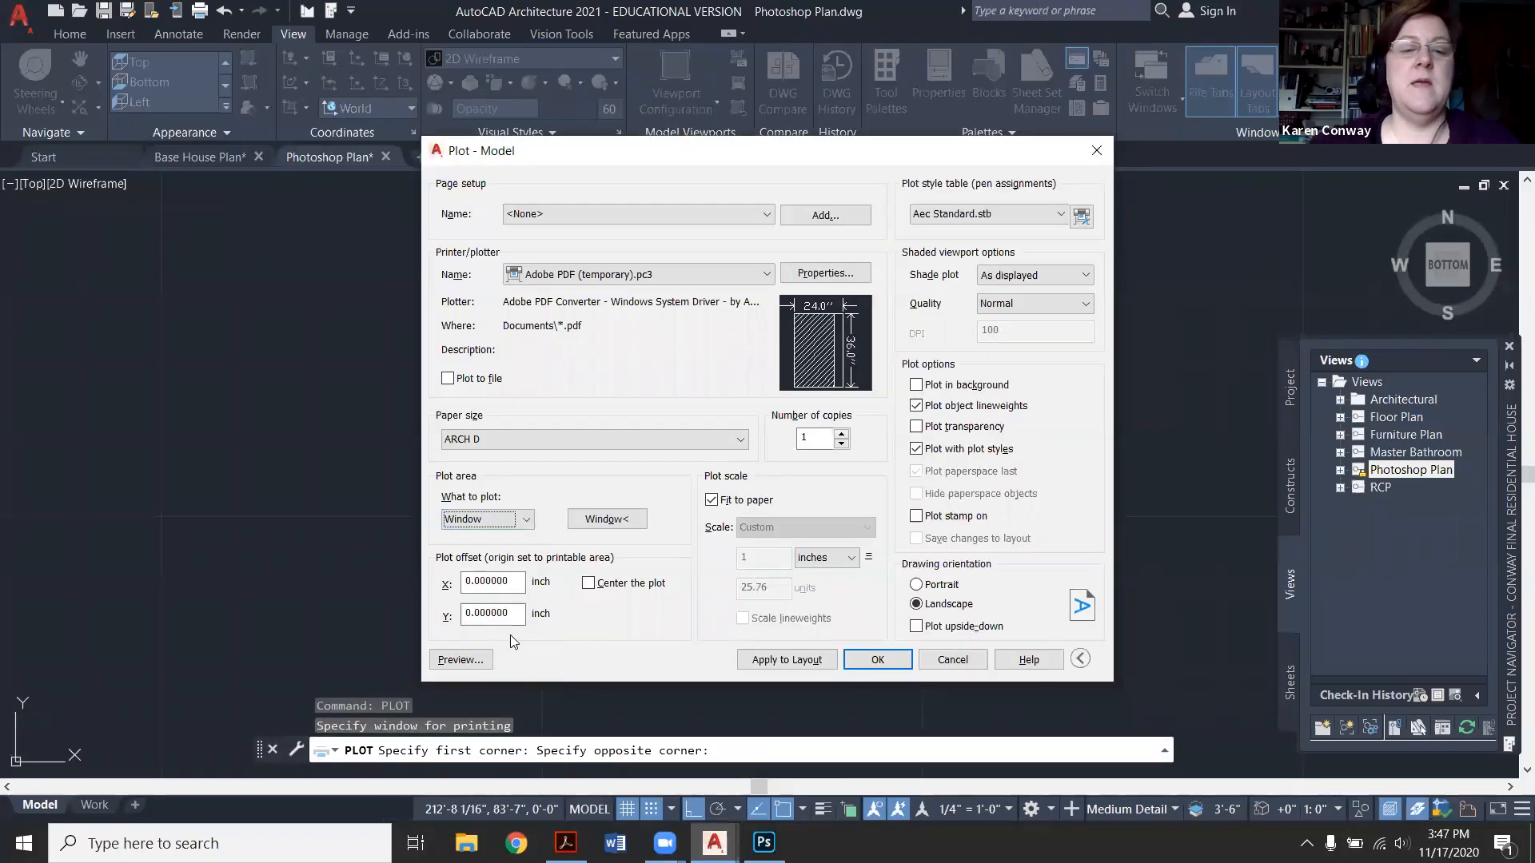
left_click(473, 661)
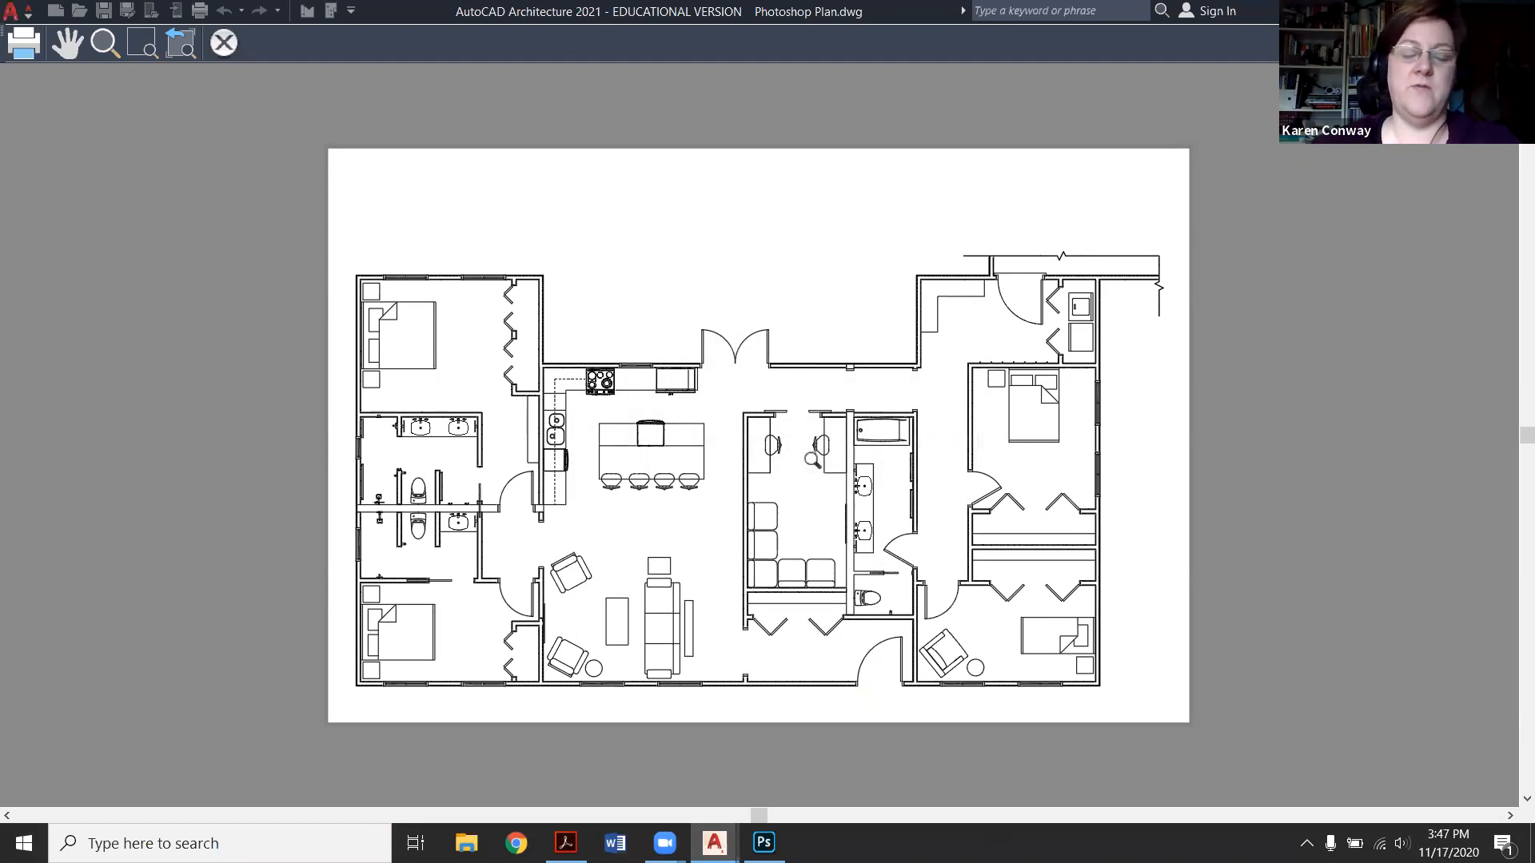
key("Escape")
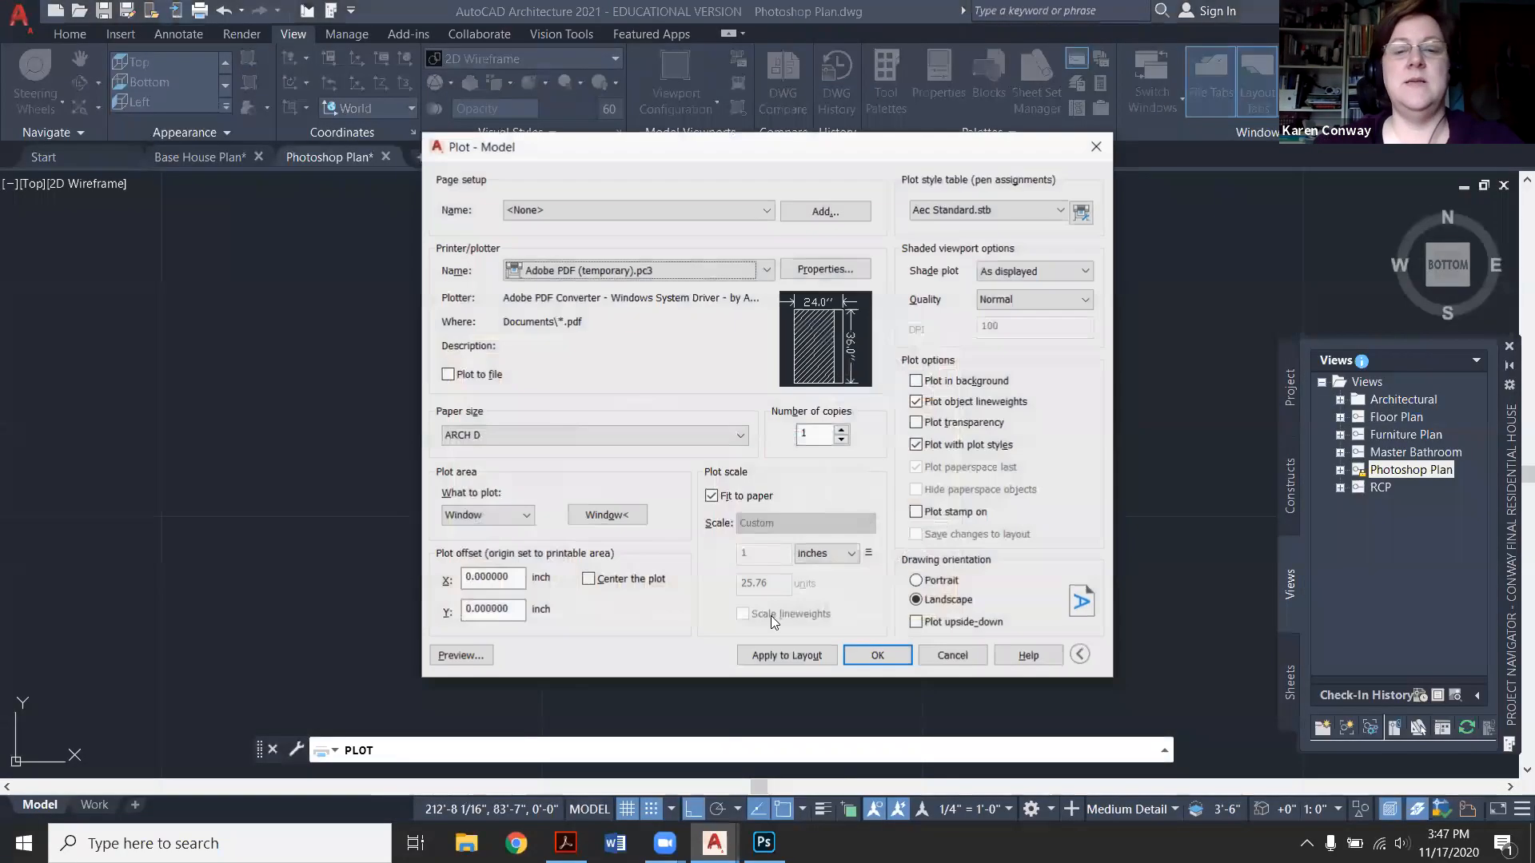
Plot the floor plan to a PDF named House for PhotoShop3 in the ISD 220 Tech 1 2020 folder.
left_click(867, 656)
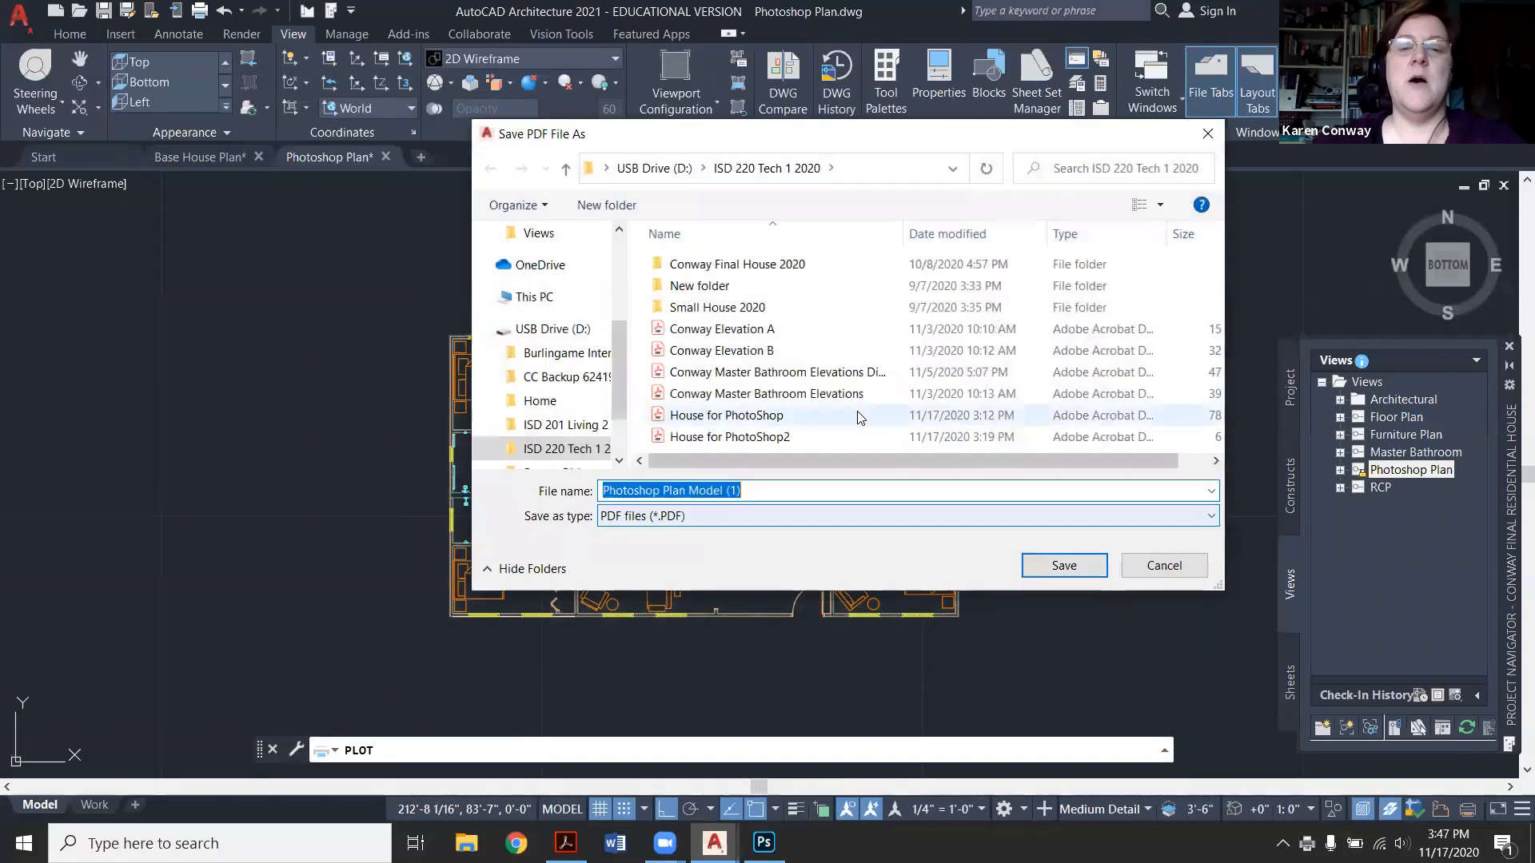
left_click(794, 434)
left_click(747, 491)
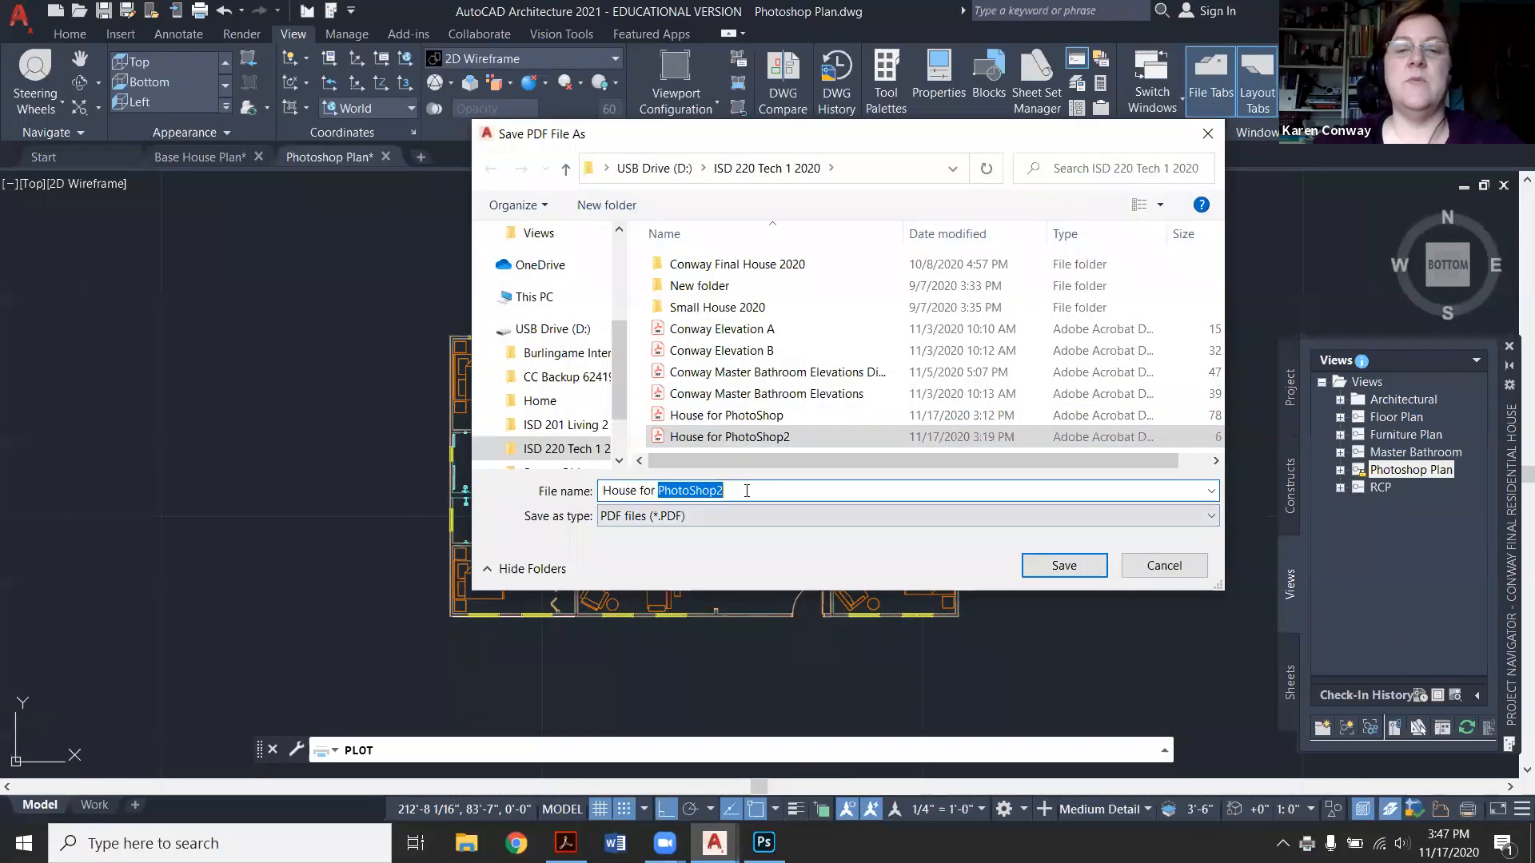
key("BackSpace")
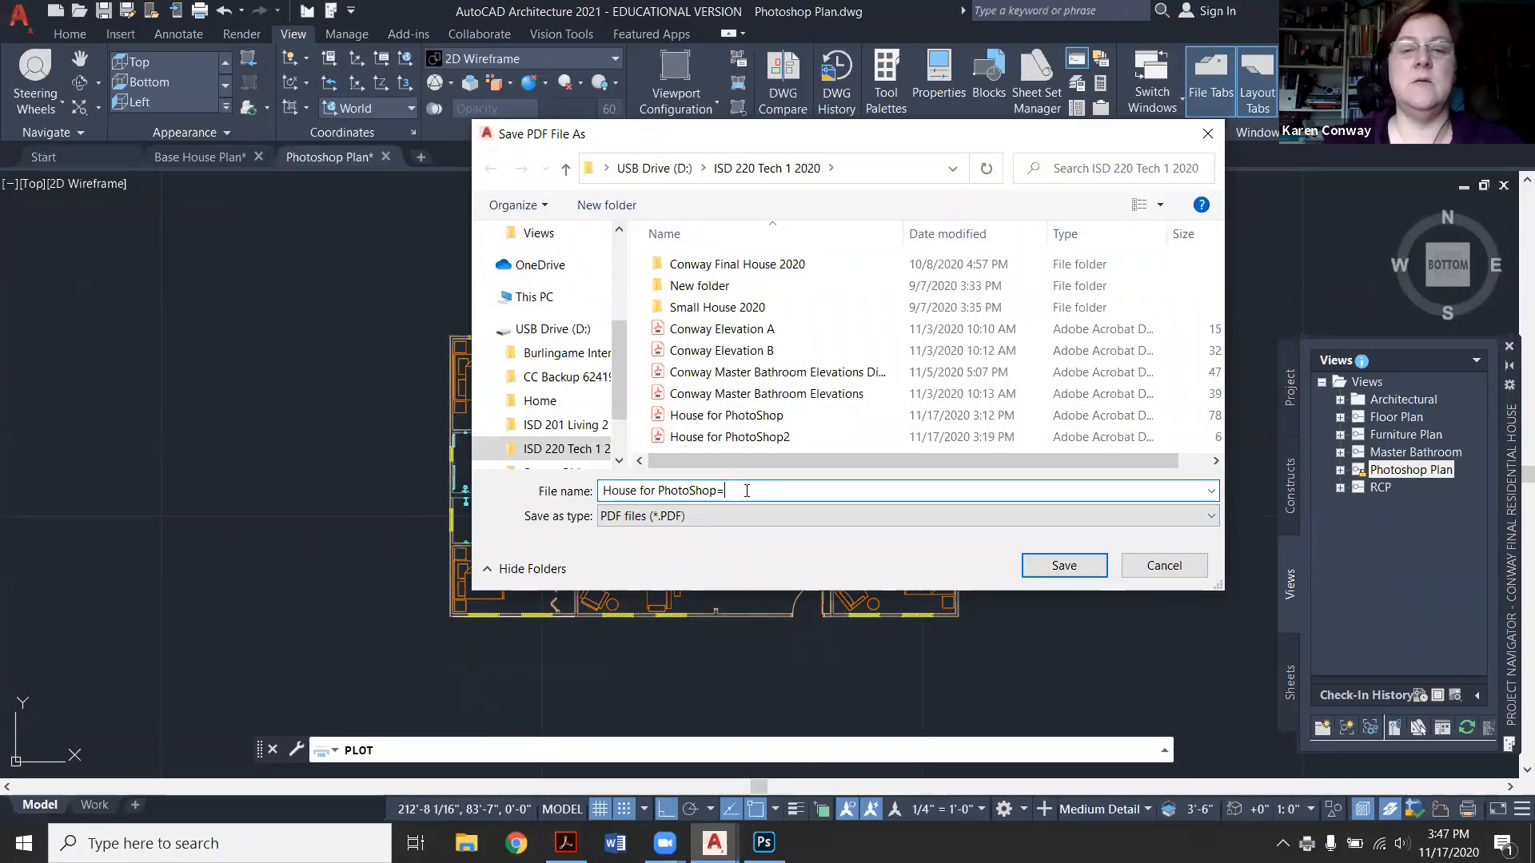
type("3")
key("Return")
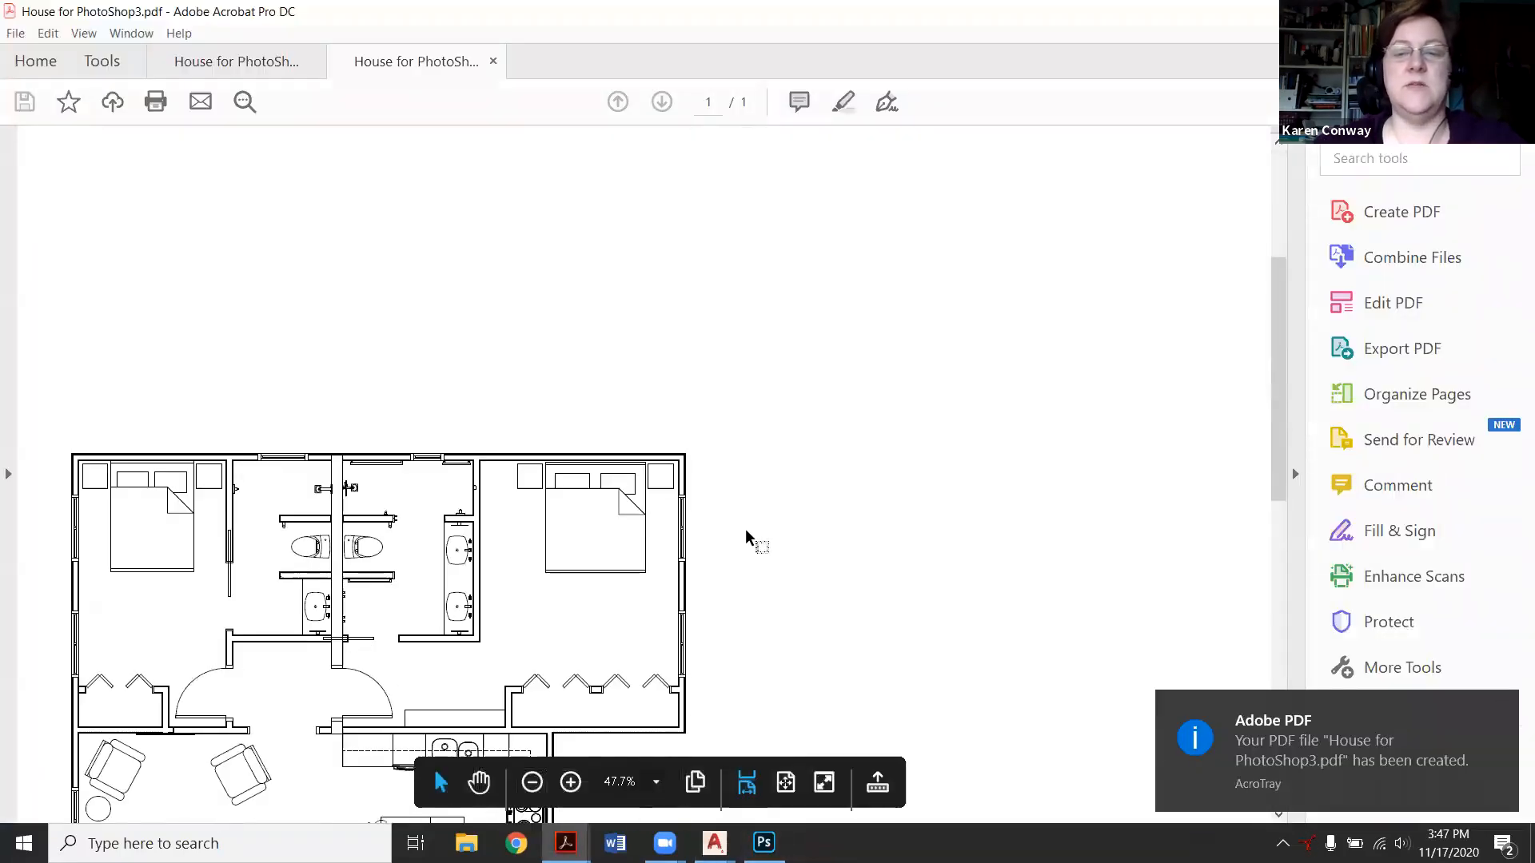
Look over the plotted floor plan PDF in Acrobat, close it and switch to Photoshop.
scroll(746, 537, "down", 5)
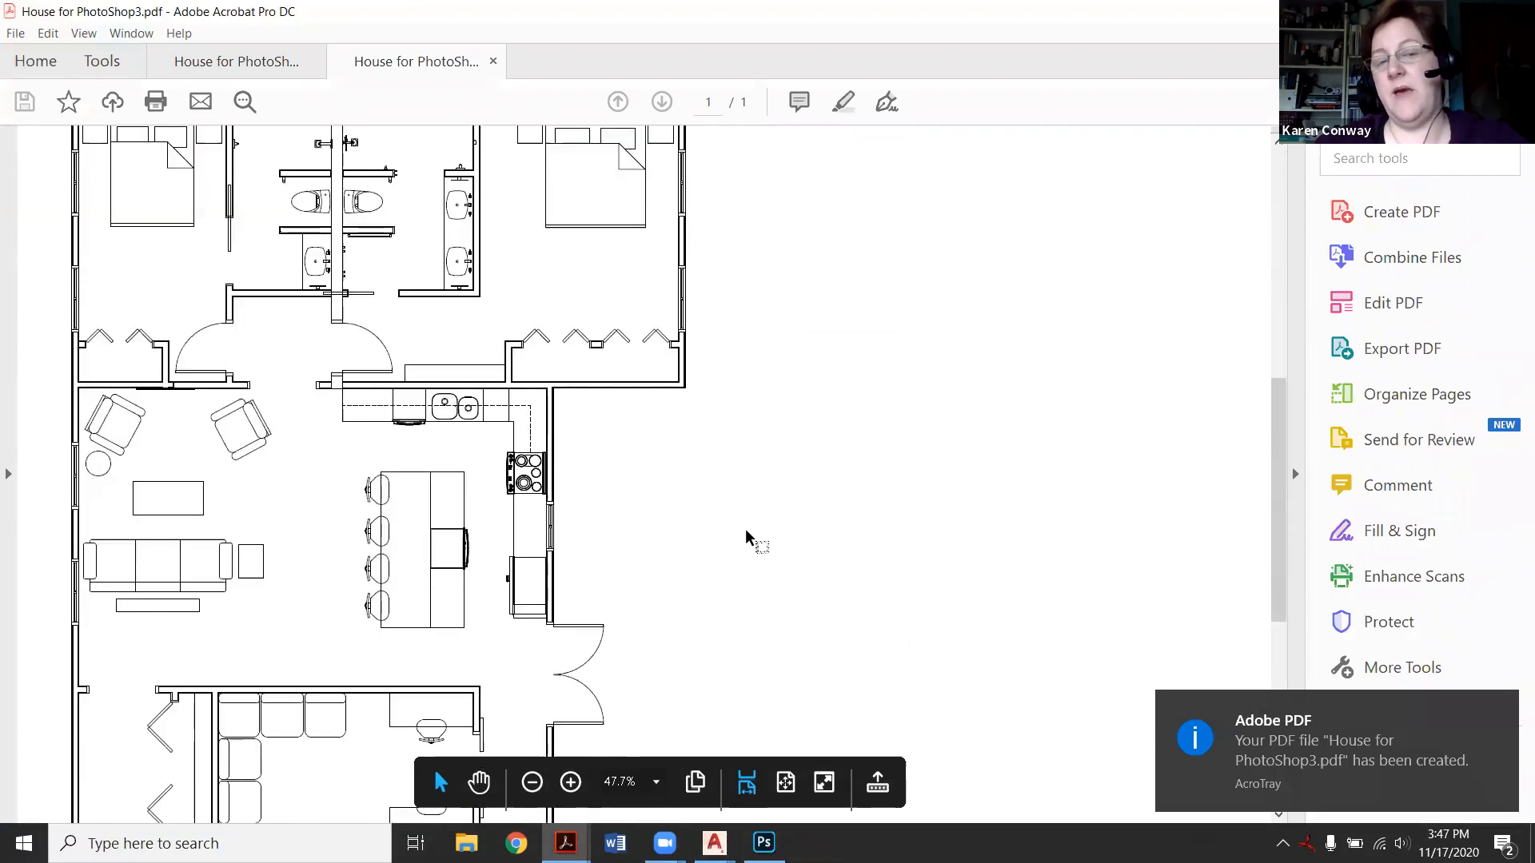
scroll(746, 537, "up", 4)
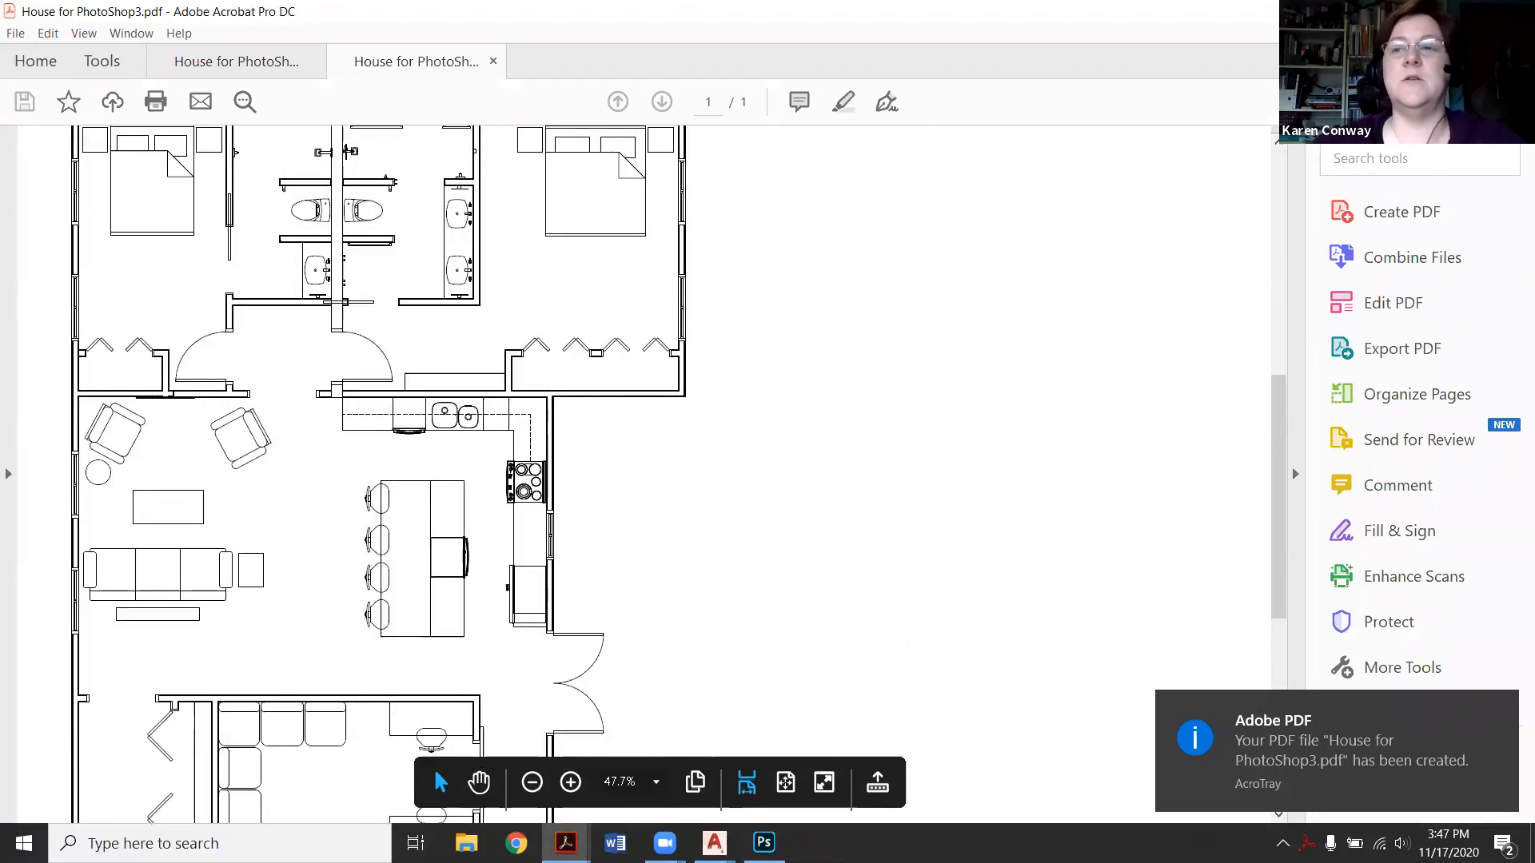
key("alt+F4")
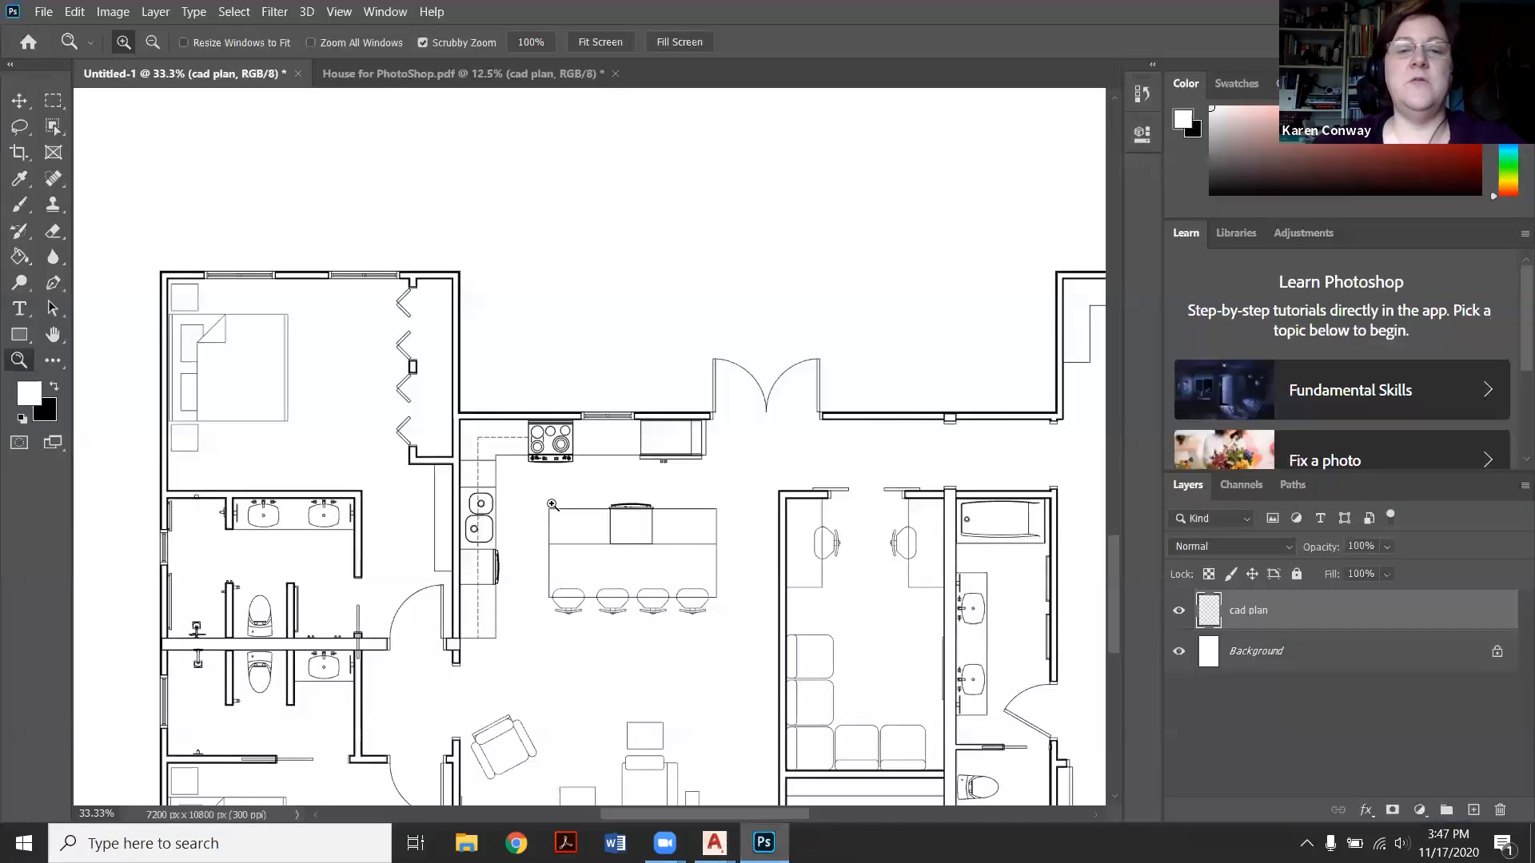
Close the House for PhotoShop.pdf and Untitled-1 documents without saving their changes.
left_click(617, 75)
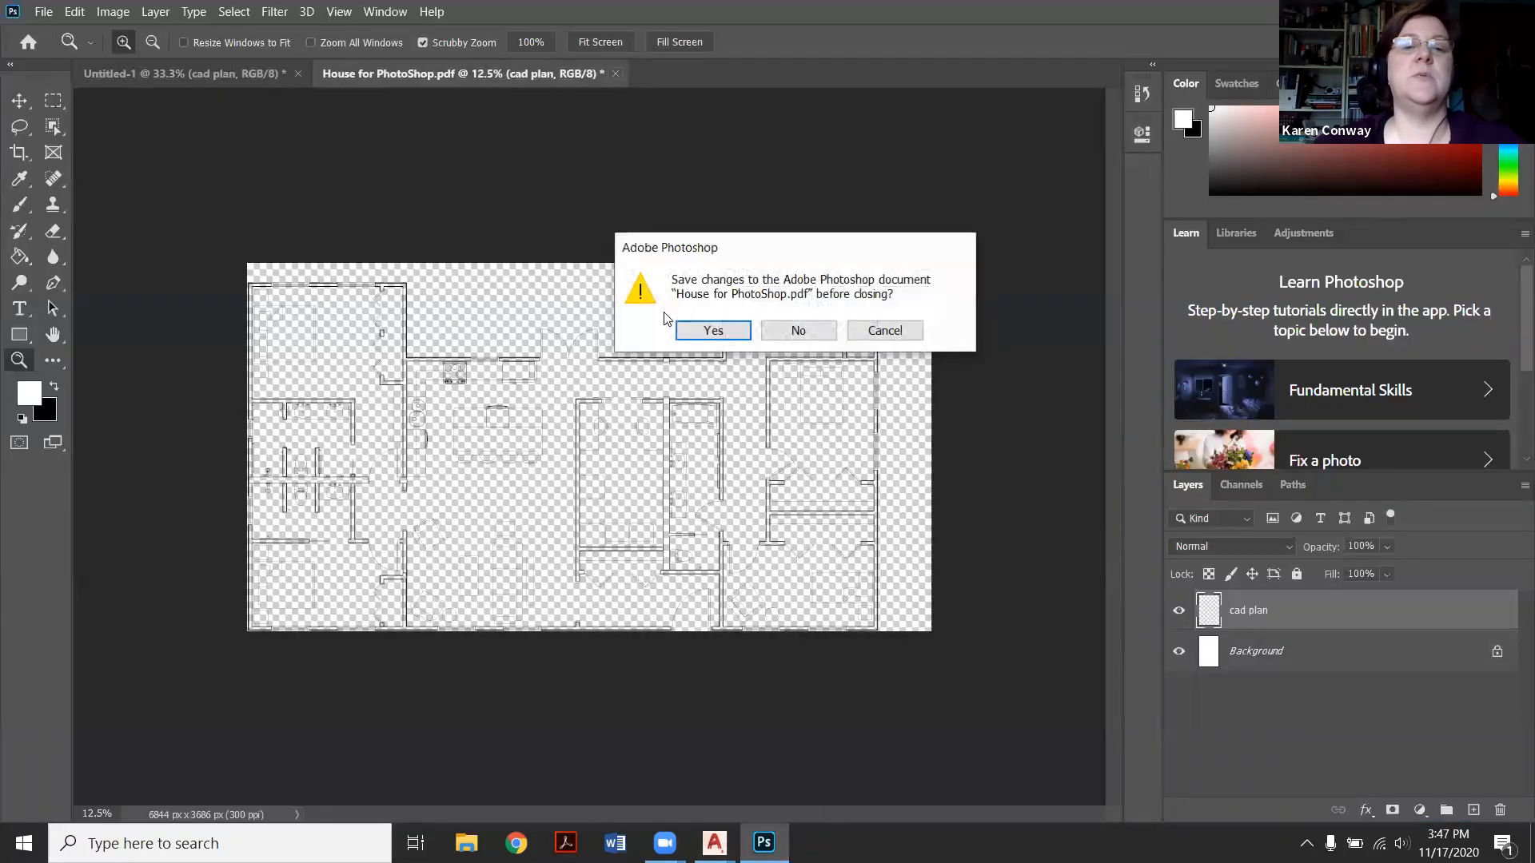
left_click(776, 331)
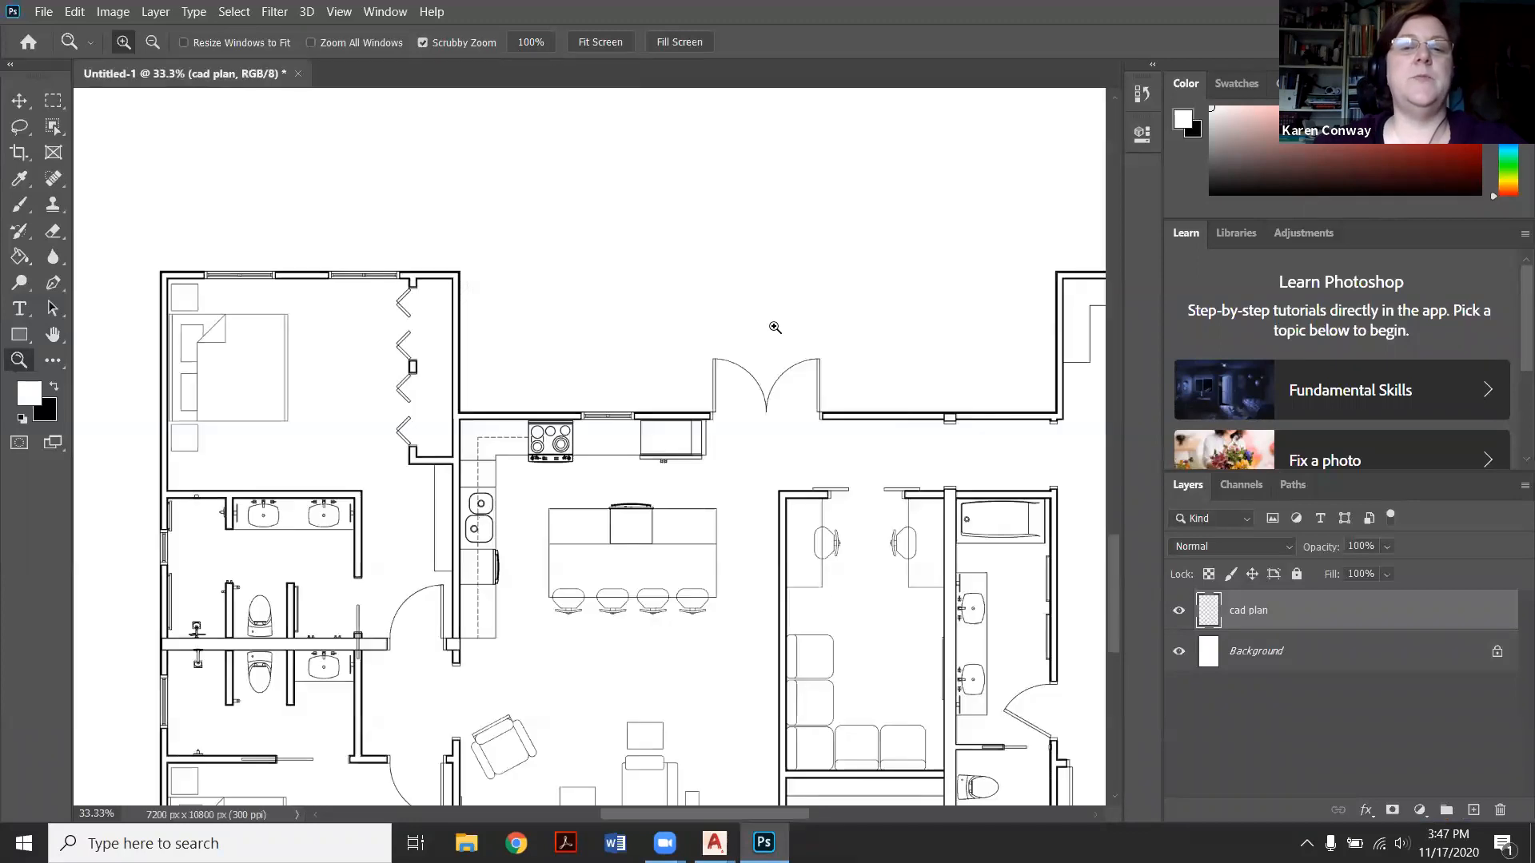
left_click(296, 75)
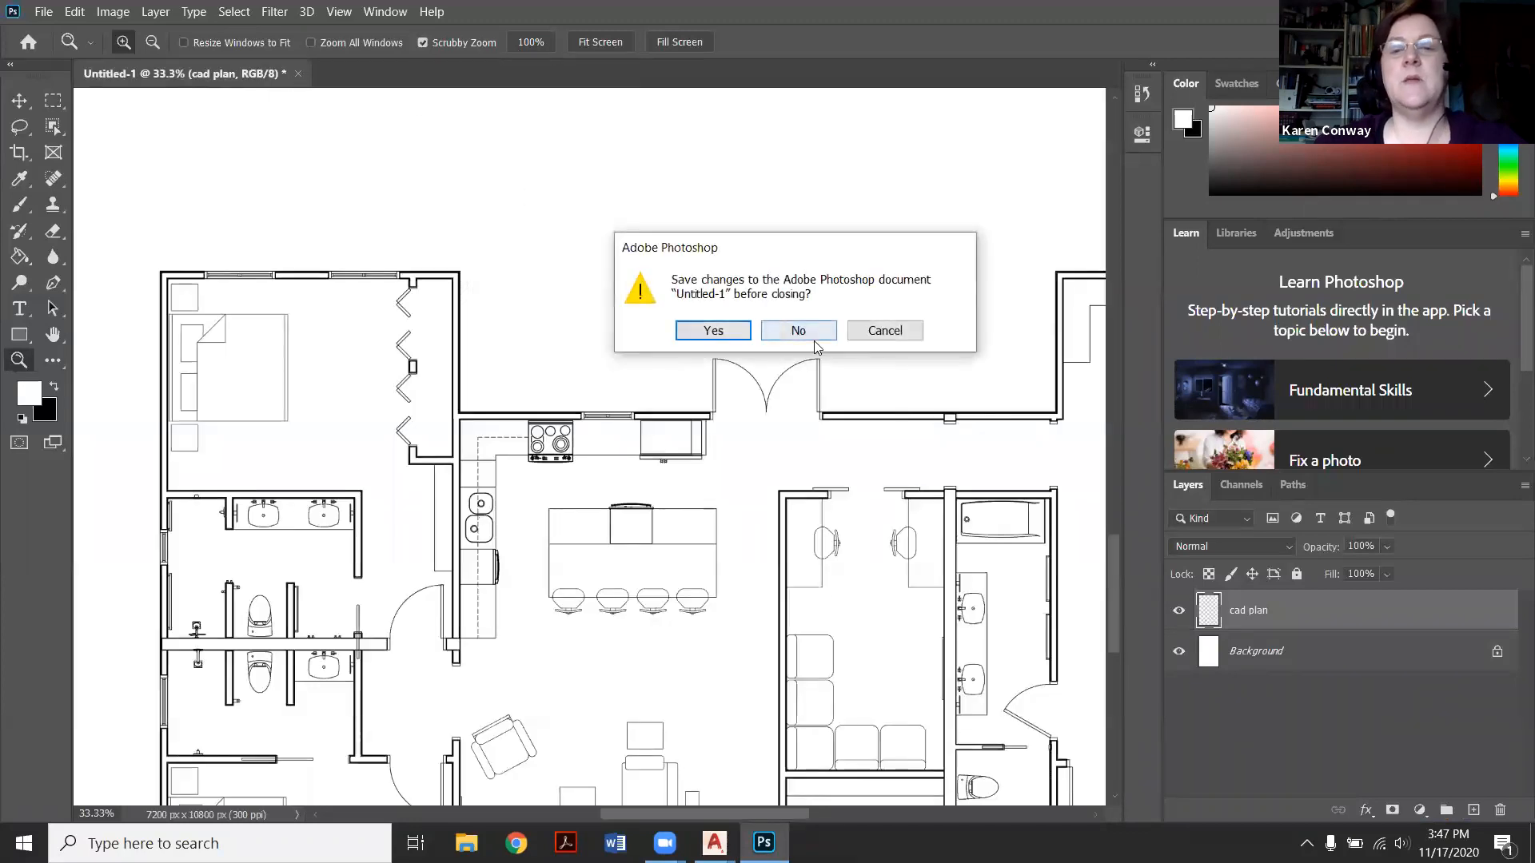
left_click(792, 330)
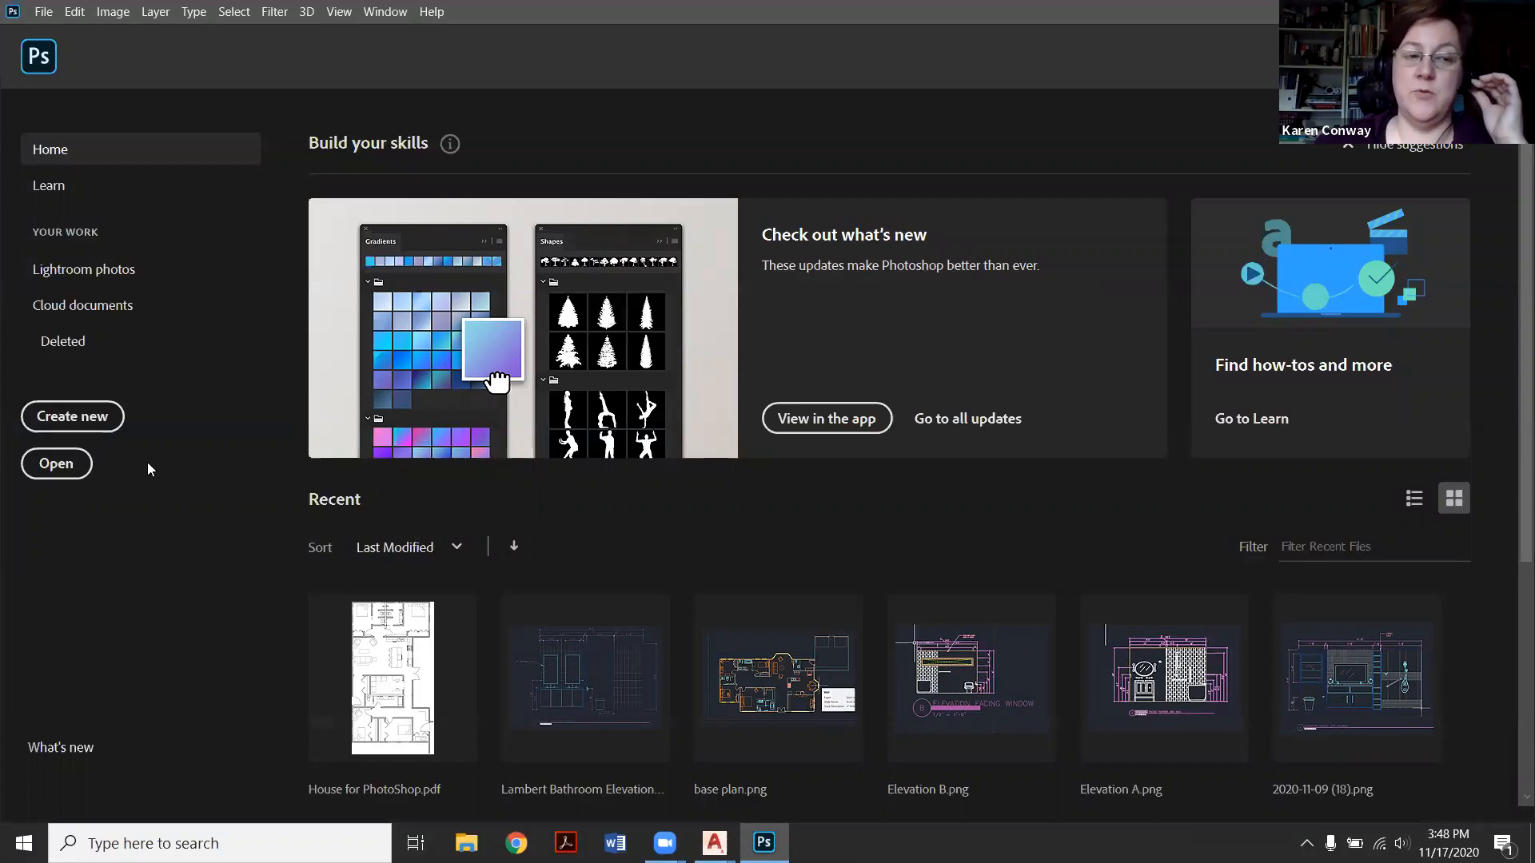
Create a new document from the 24 x 36 in, 300 ppi custom preset with a white background.
left_click(102, 424)
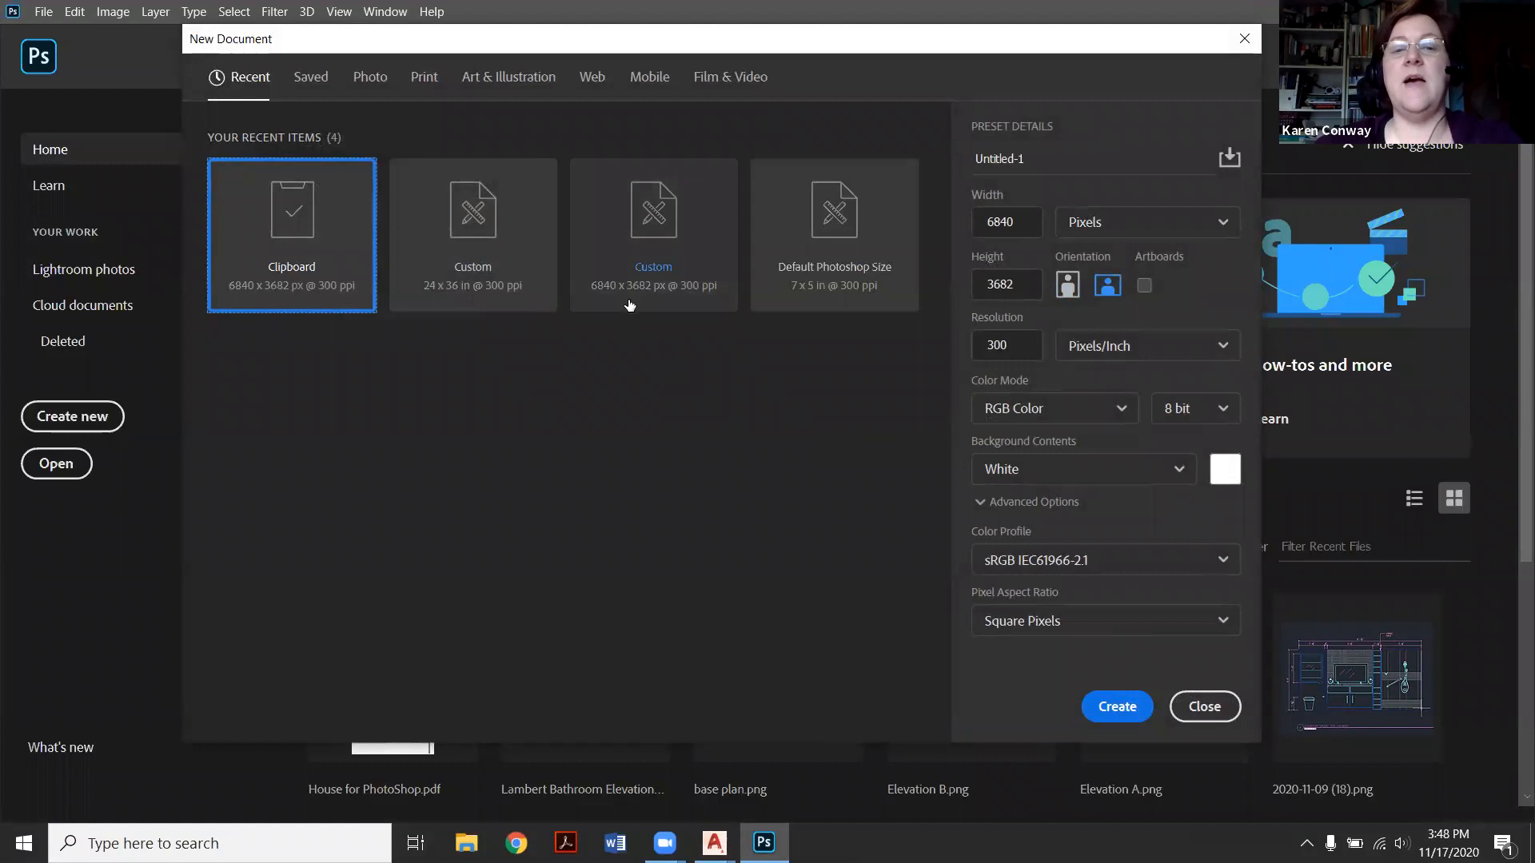
left_click(500, 300)
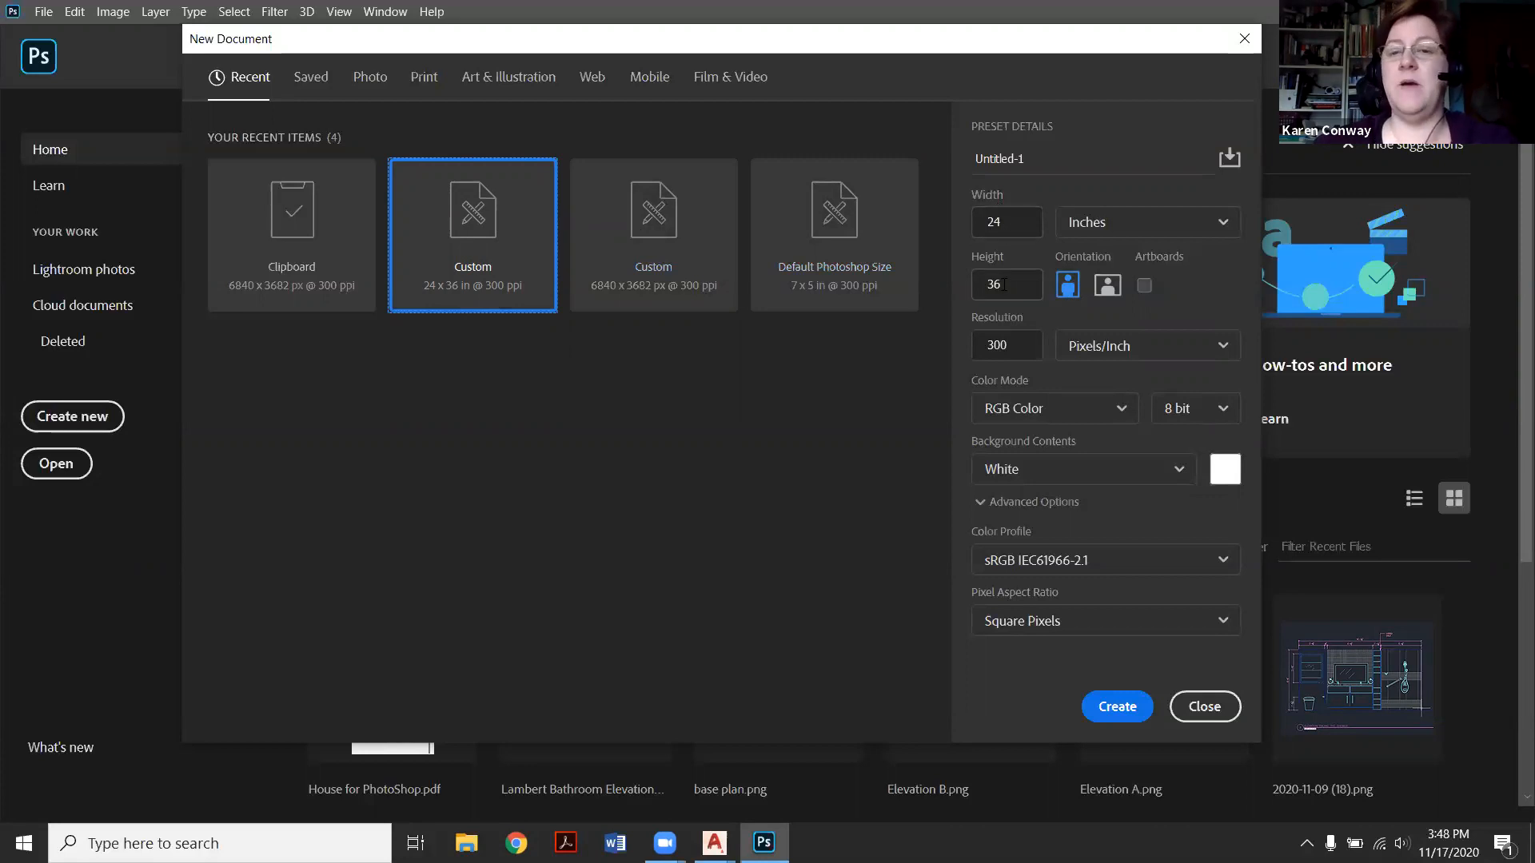
left_click(1120, 708)
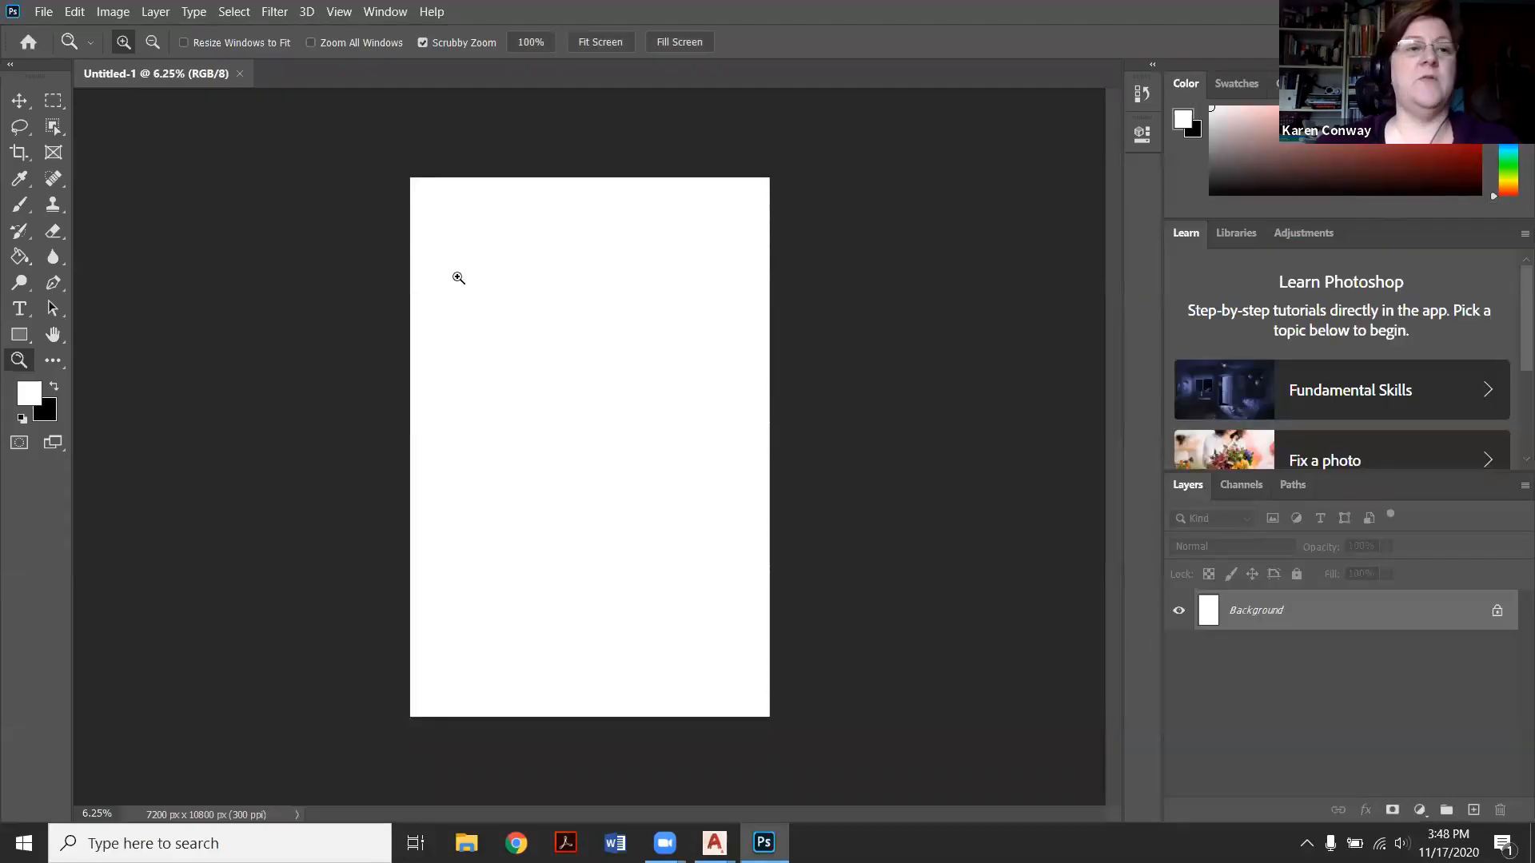
Open House for PhotoShop3.pdf from the ISD 220 Tech 1 2020 folder, importing its page at 300 pixels/inch in RGB Color.
left_click(44, 11)
left_click(56, 49)
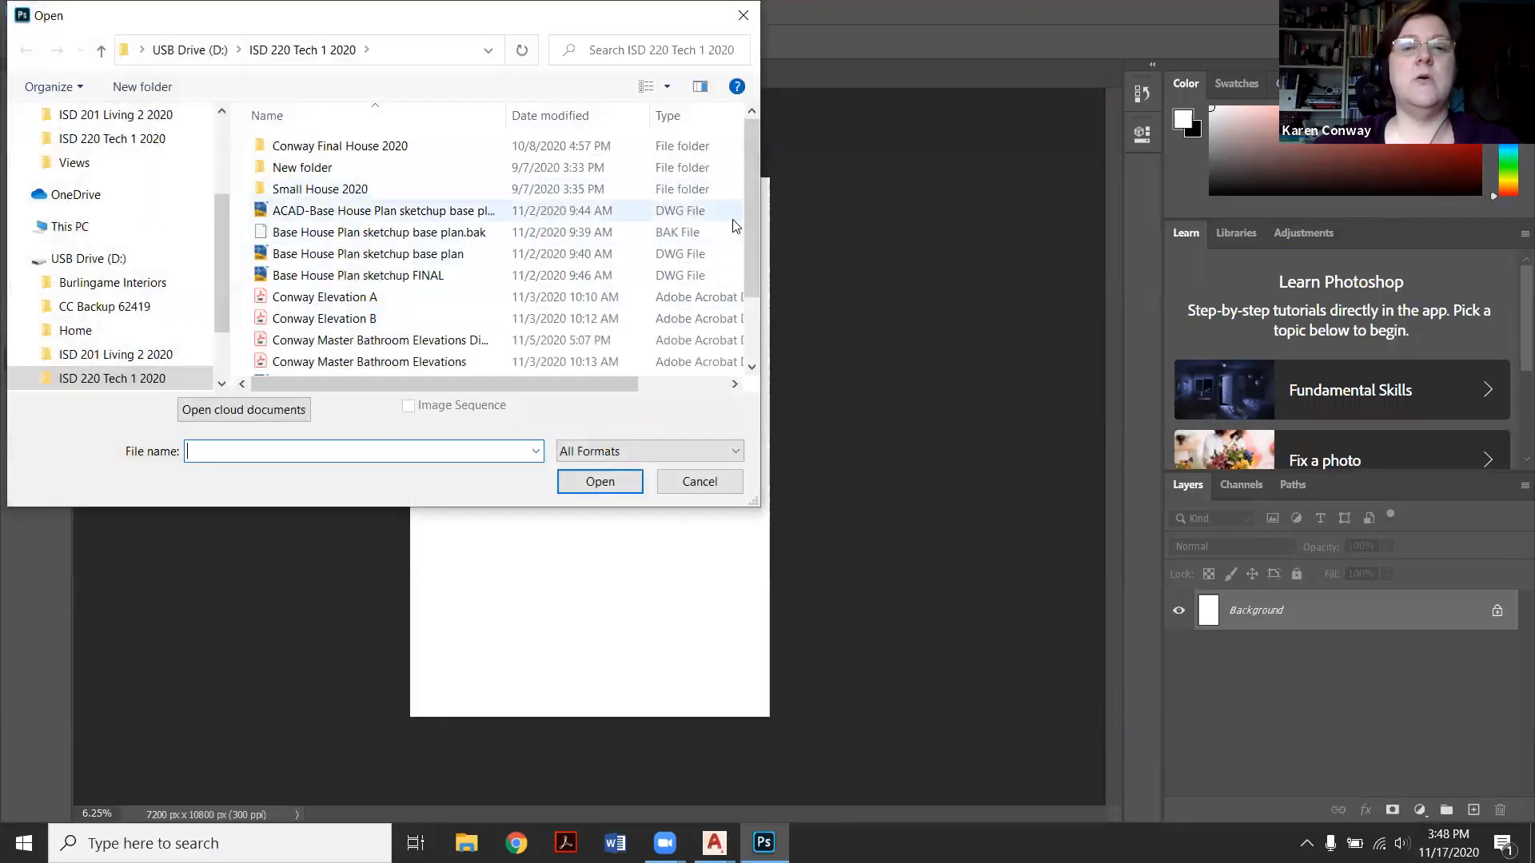
left_click_drag(748, 224, 755, 289)
left_click(446, 364)
left_click(622, 486)
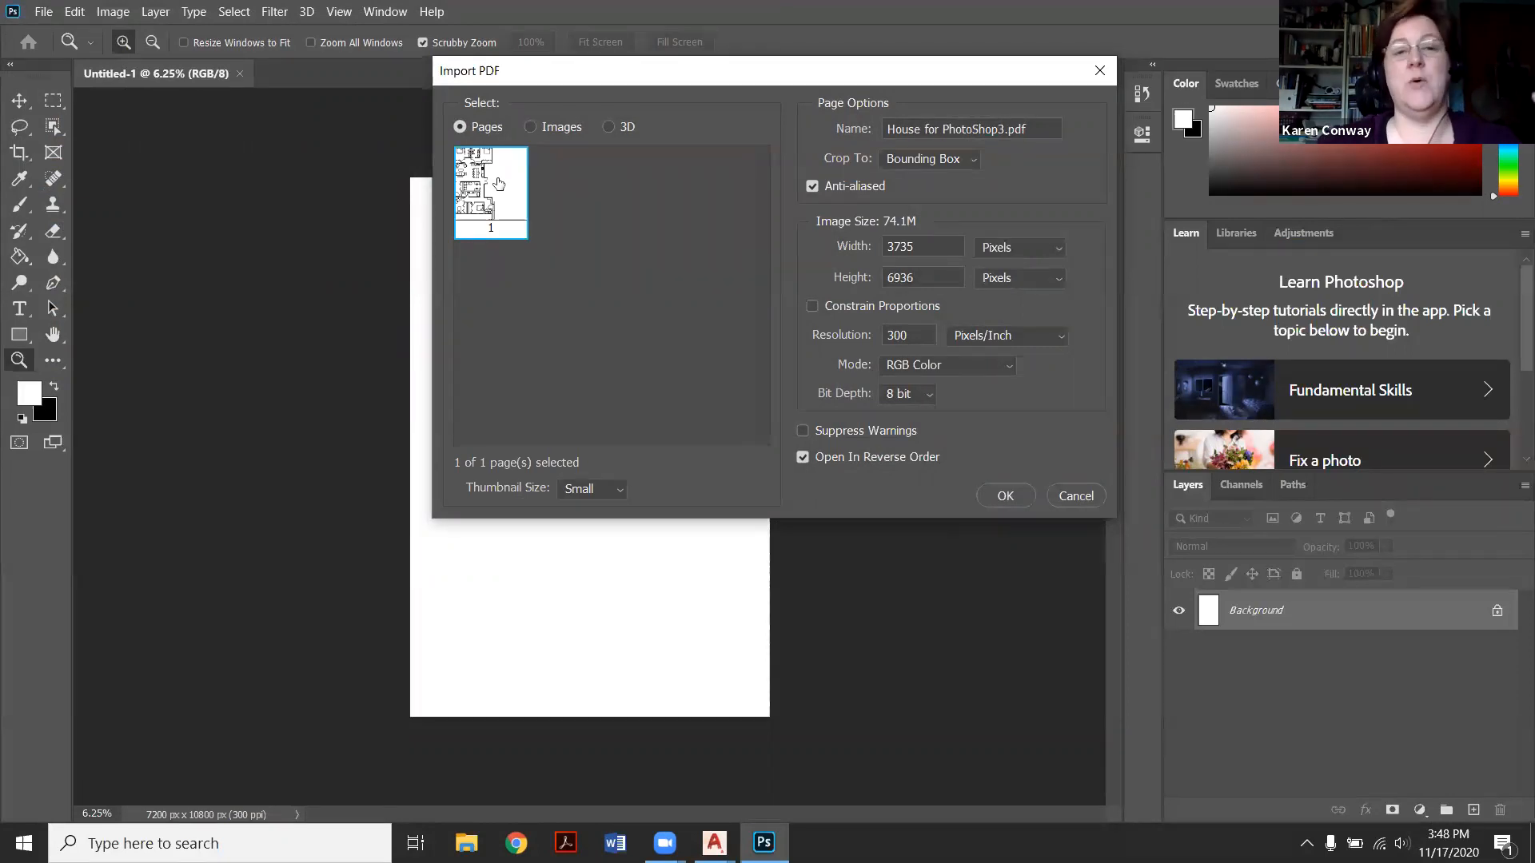
left_click(1023, 504)
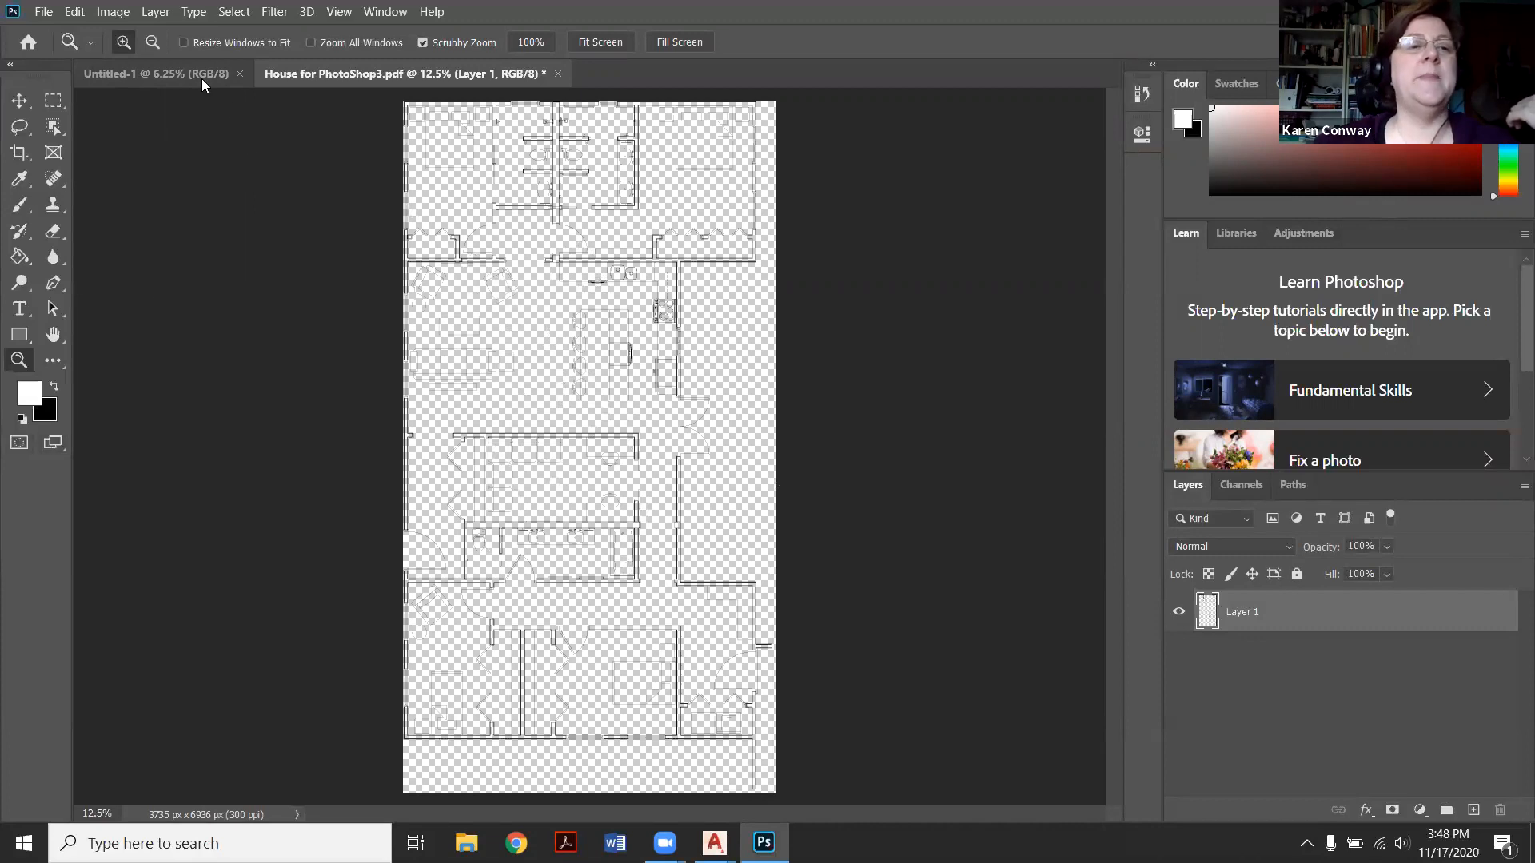
Rotate the imported floor plan image 90° counter clockwise.
left_click(116, 13)
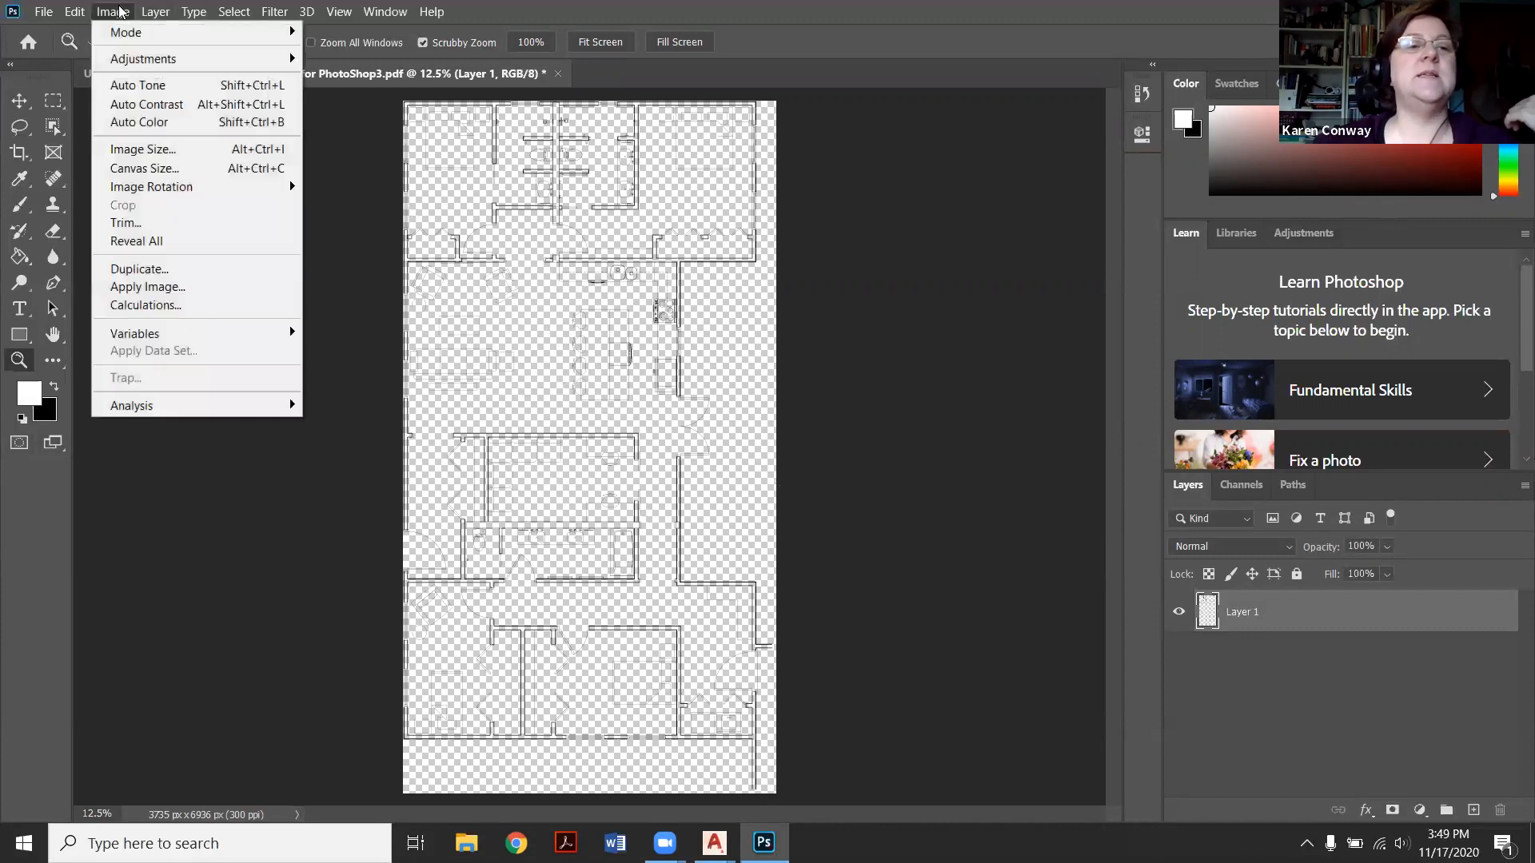
mouse_move(190, 195)
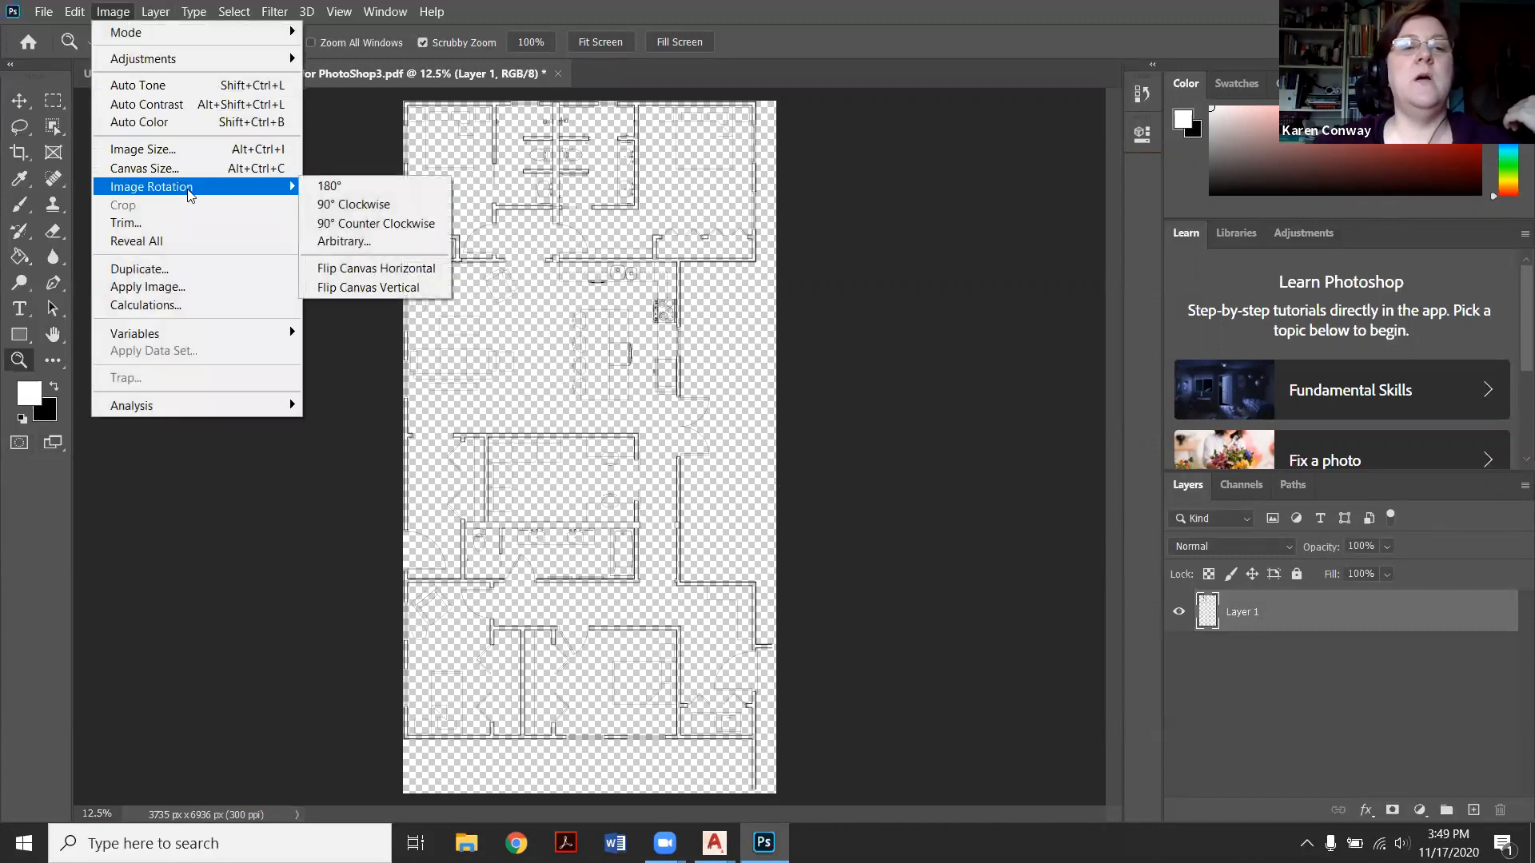
left_click(344, 226)
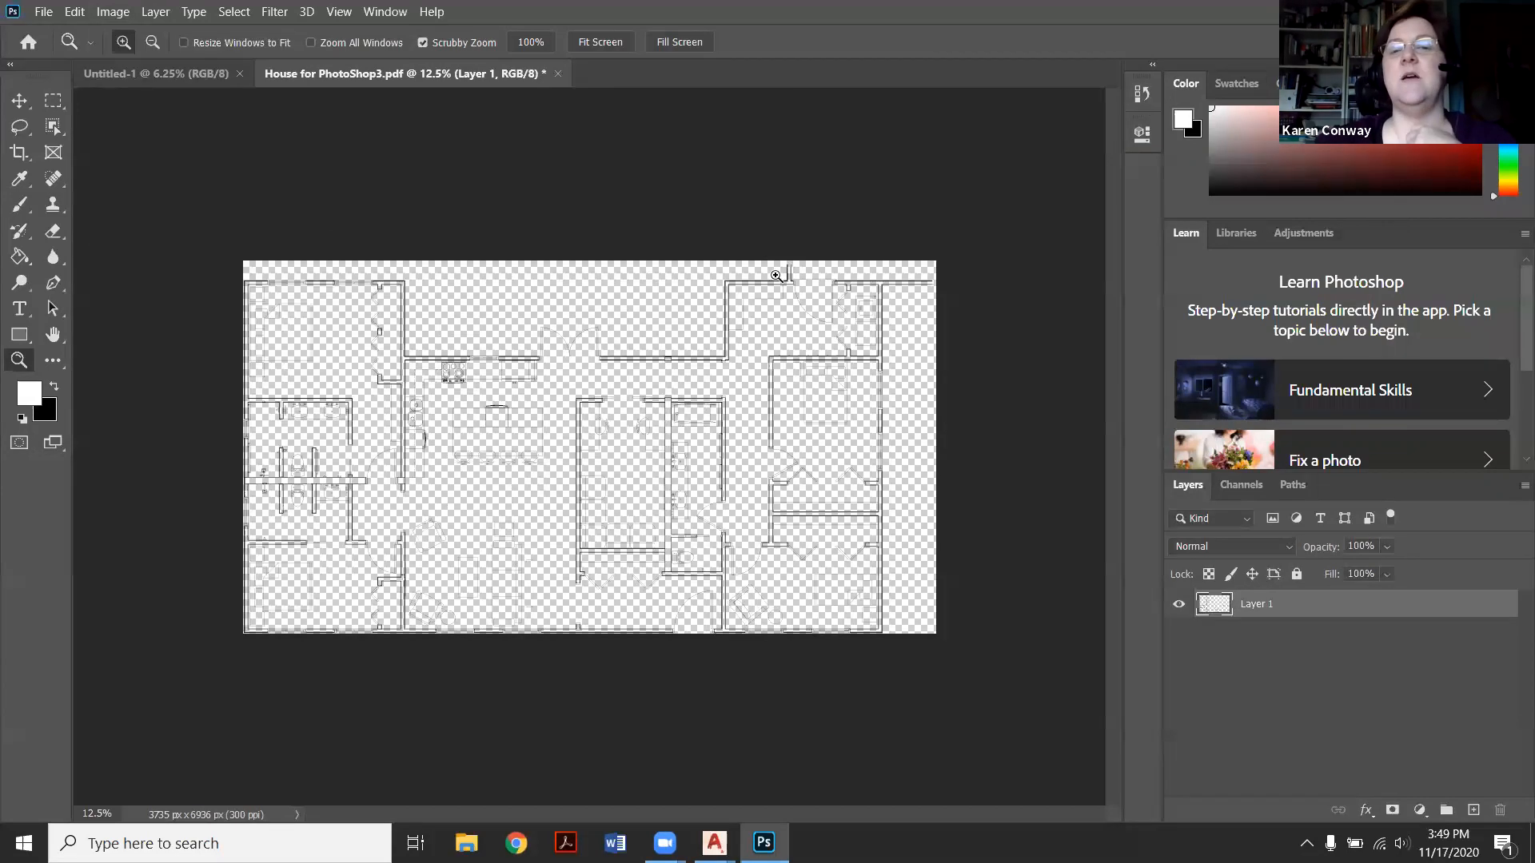
Rename the floor plan's layer to cad plan.
double_click(1262, 604)
type("cad plan")
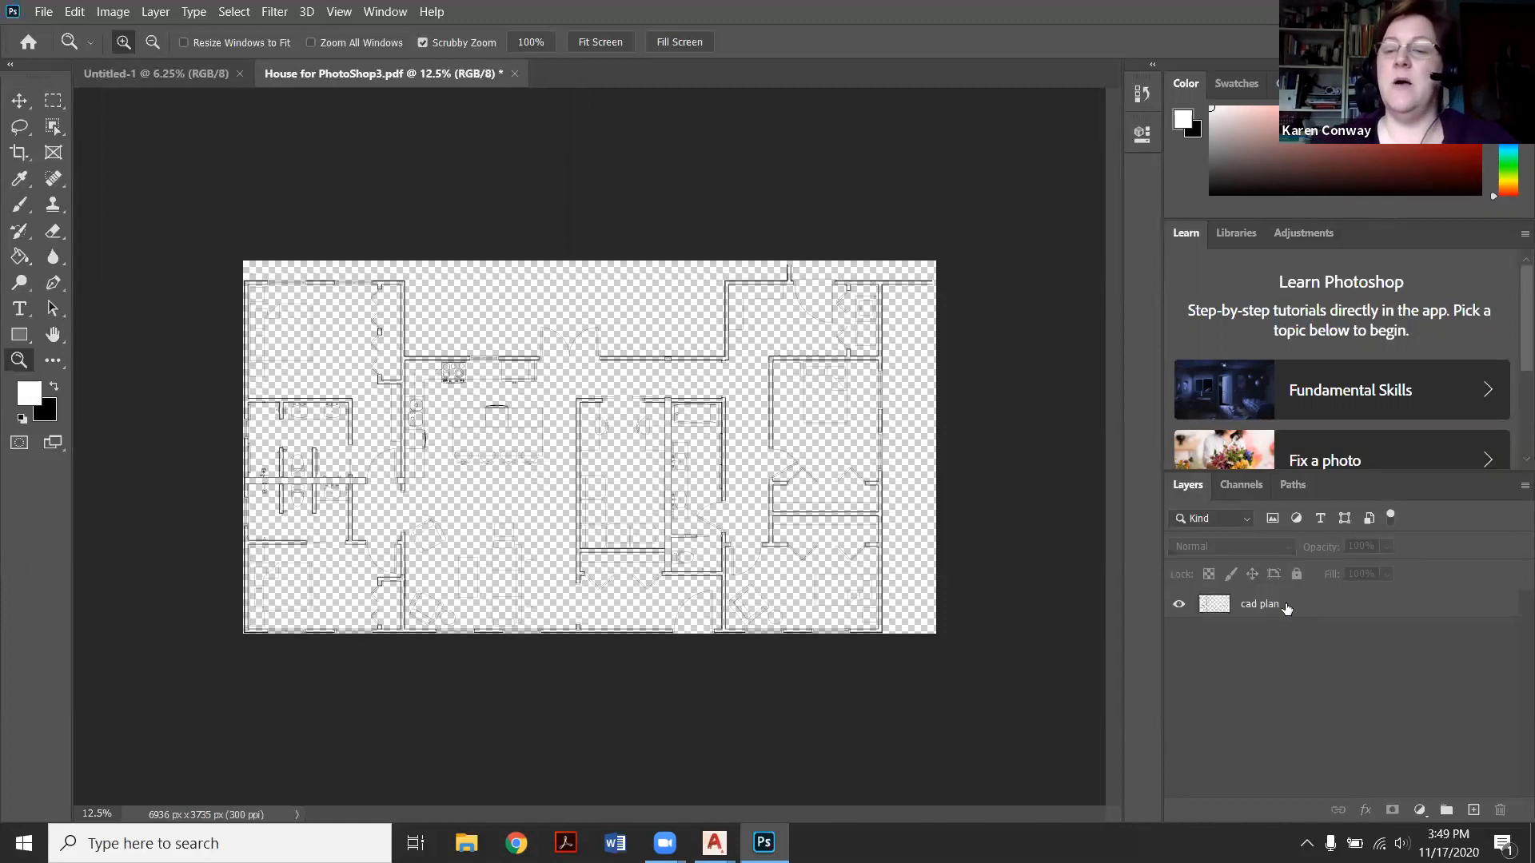
key("Return")
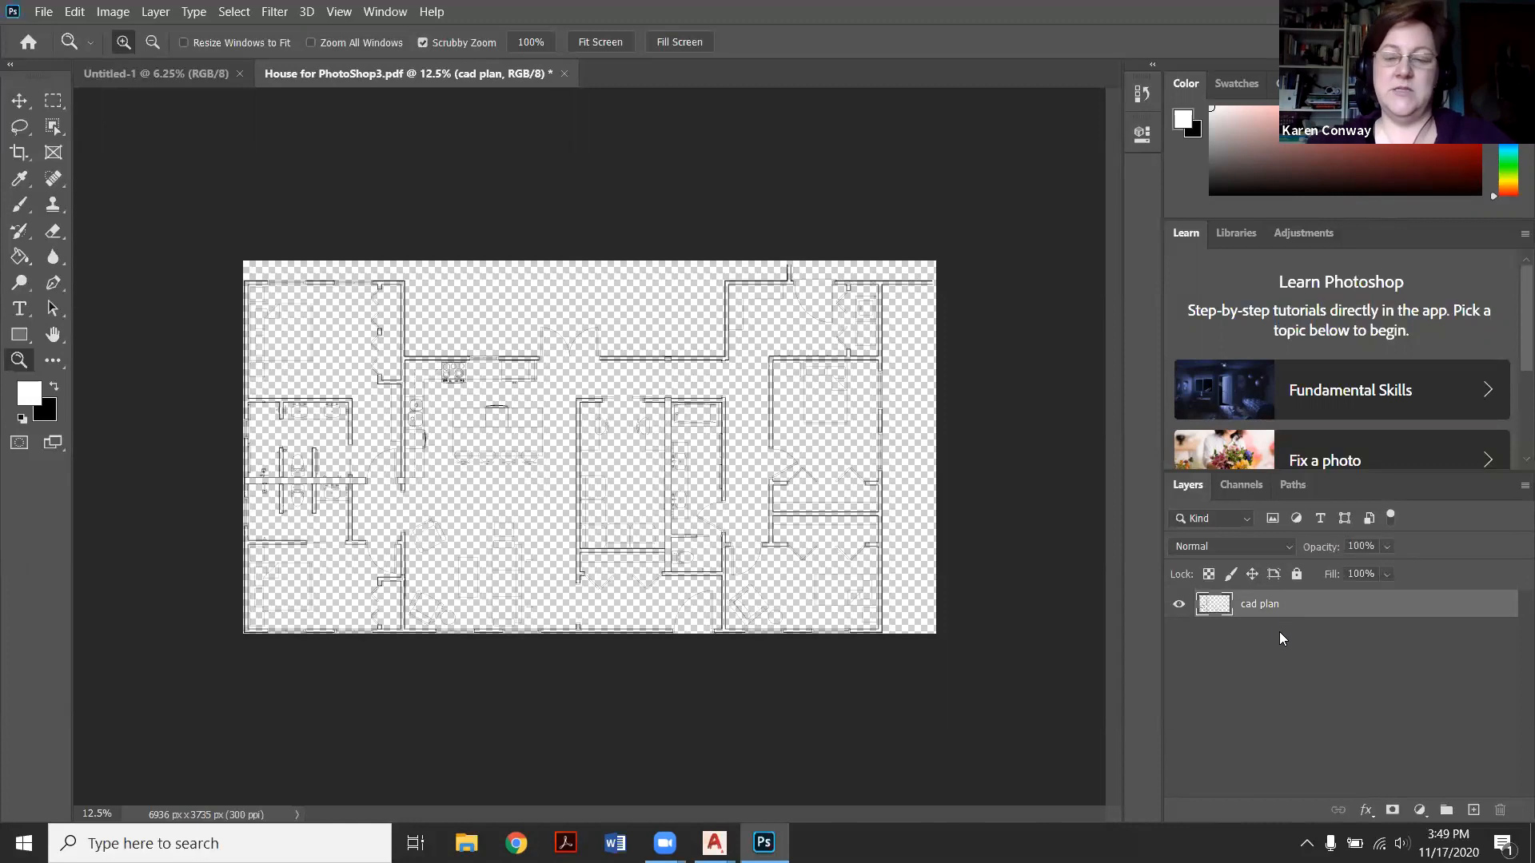
Paste the cad plan layer into Untitled-1, scale it to about 59% and place it in the page's lower-right area.
left_click(160, 75)
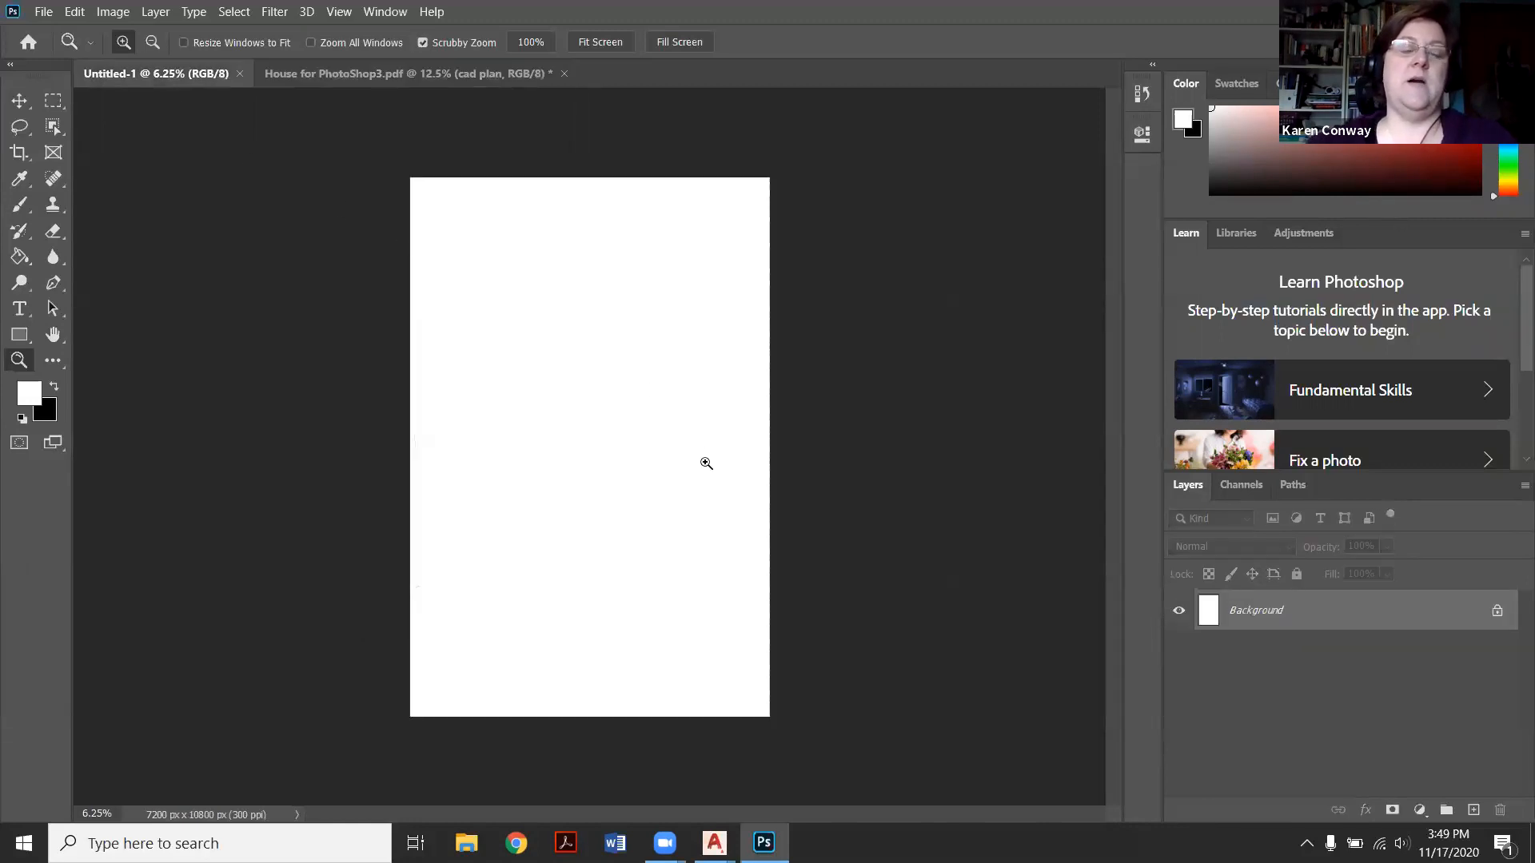
key("ctrl+v")
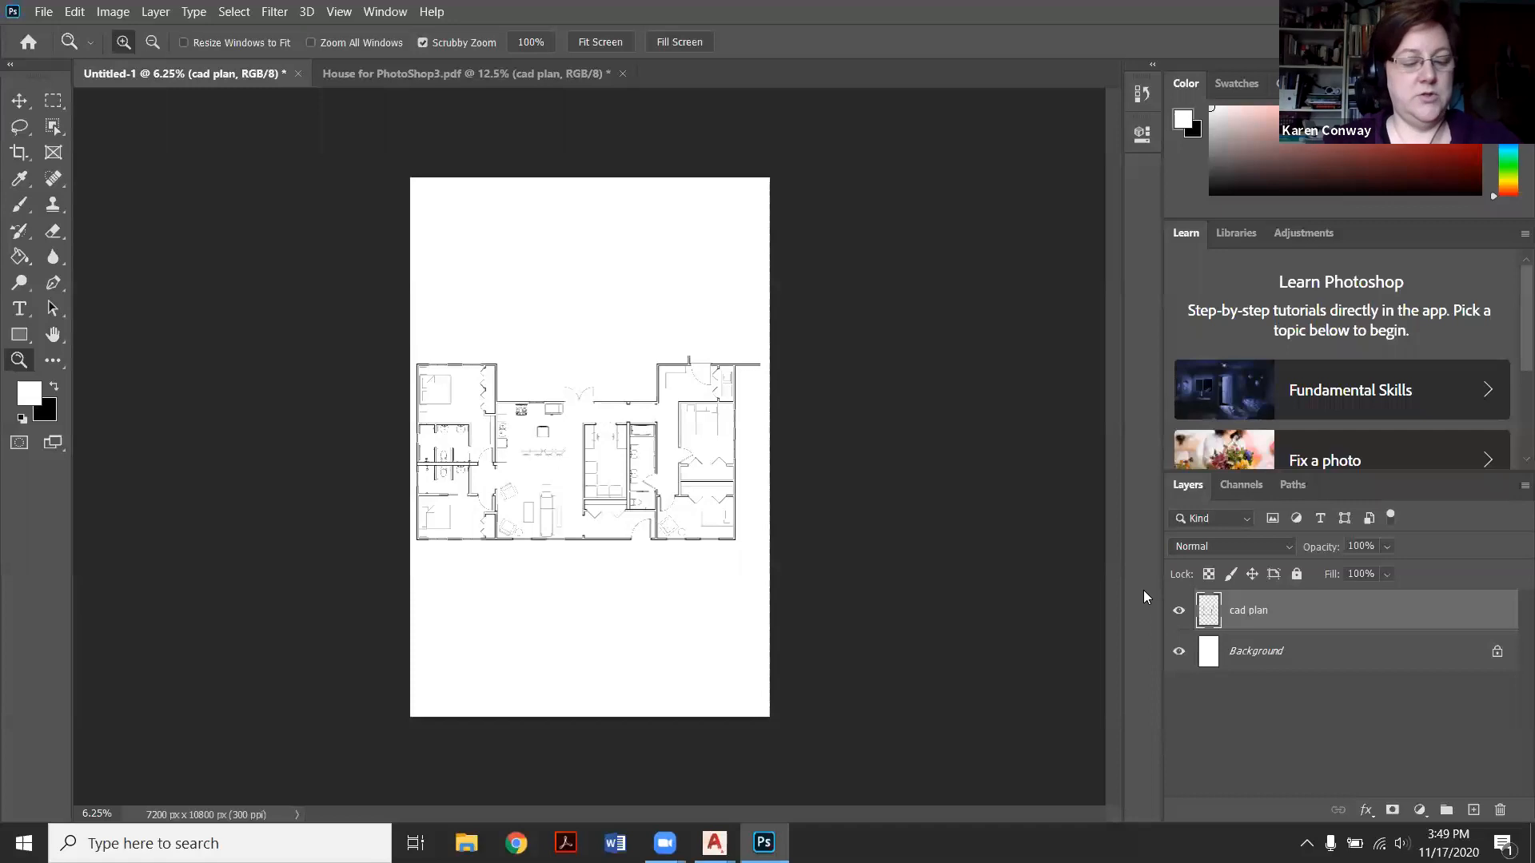
key("ctrl+t")
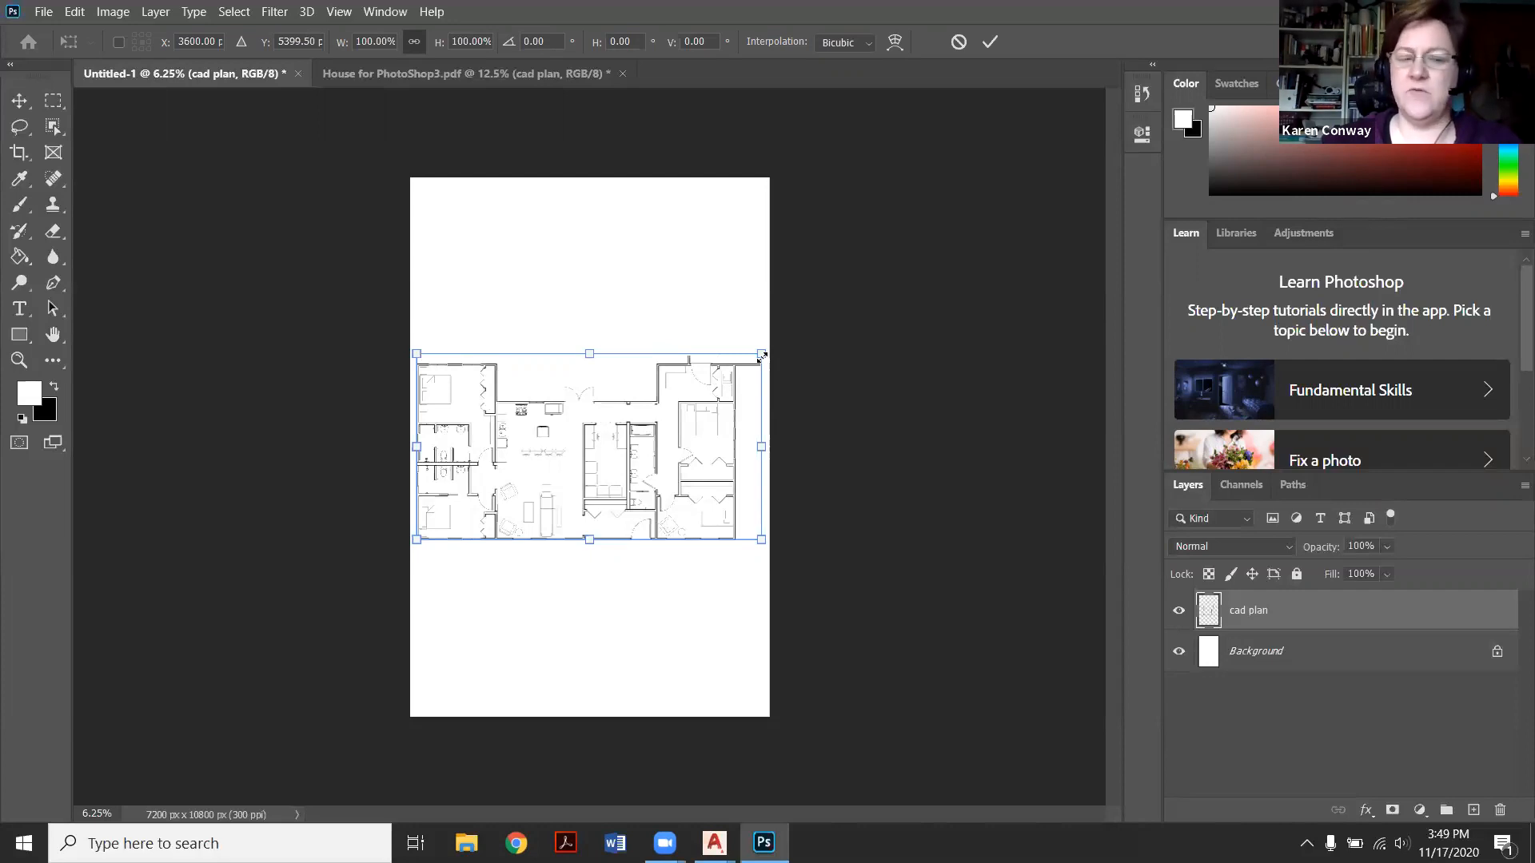
left_click_drag(761, 355, 621, 431)
left_click_drag(579, 503, 702, 636)
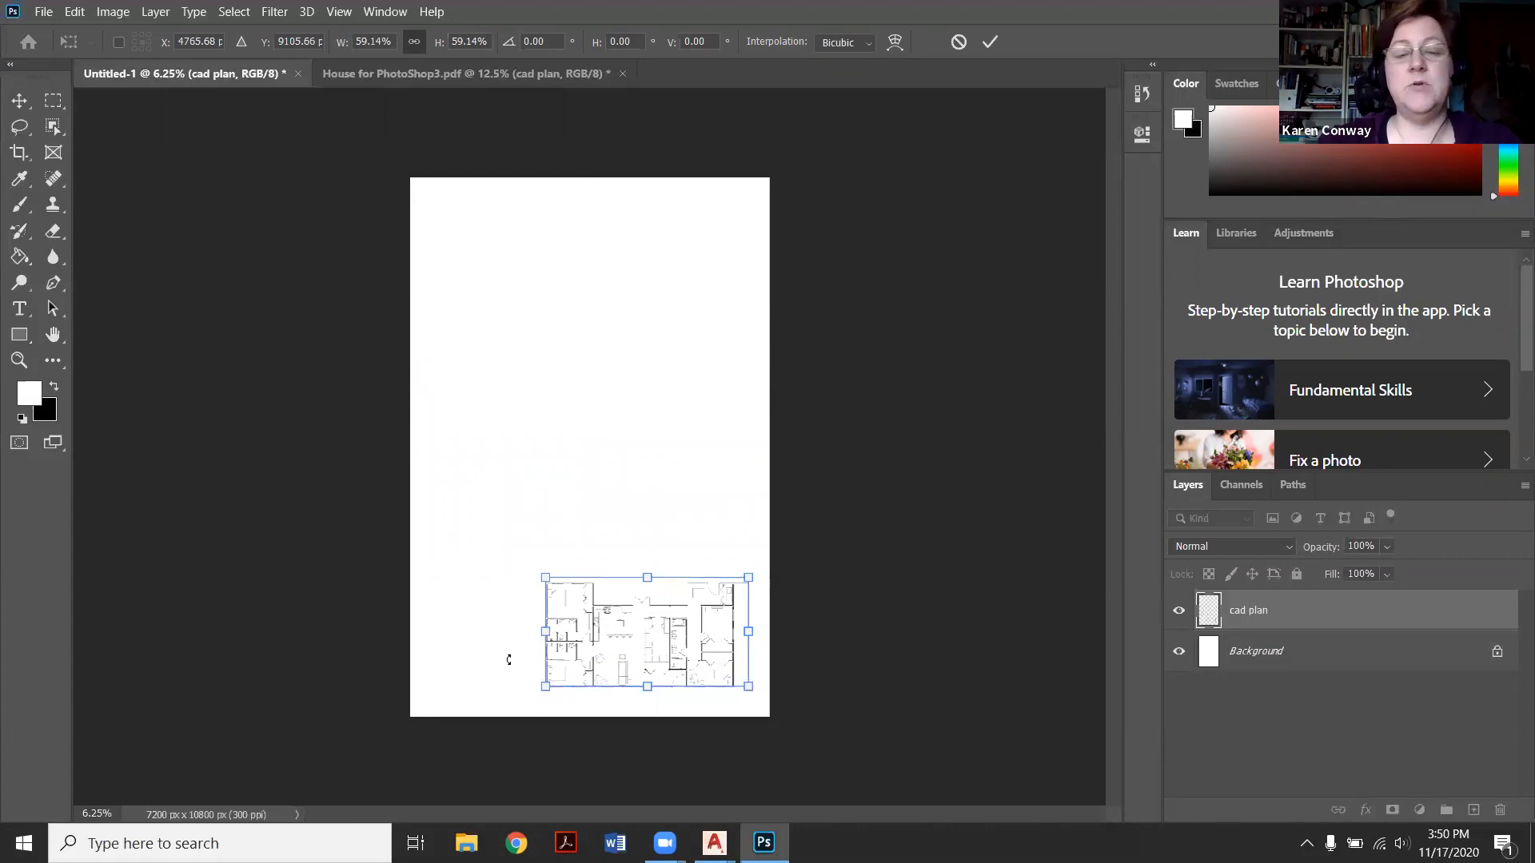
left_click(19, 360)
left_click(694, 679)
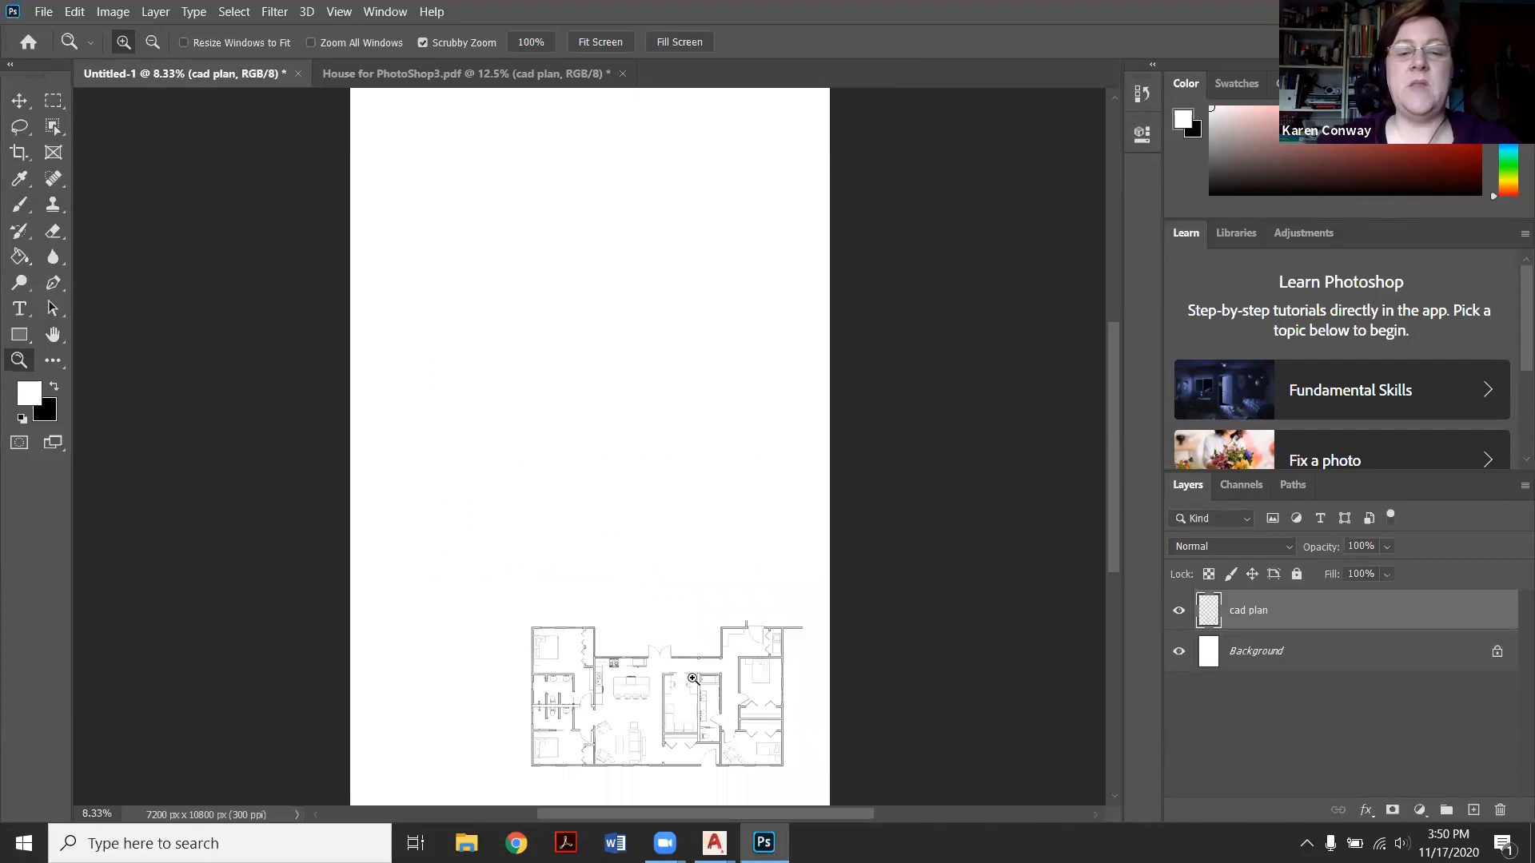
left_click(693, 679)
left_click(720, 572)
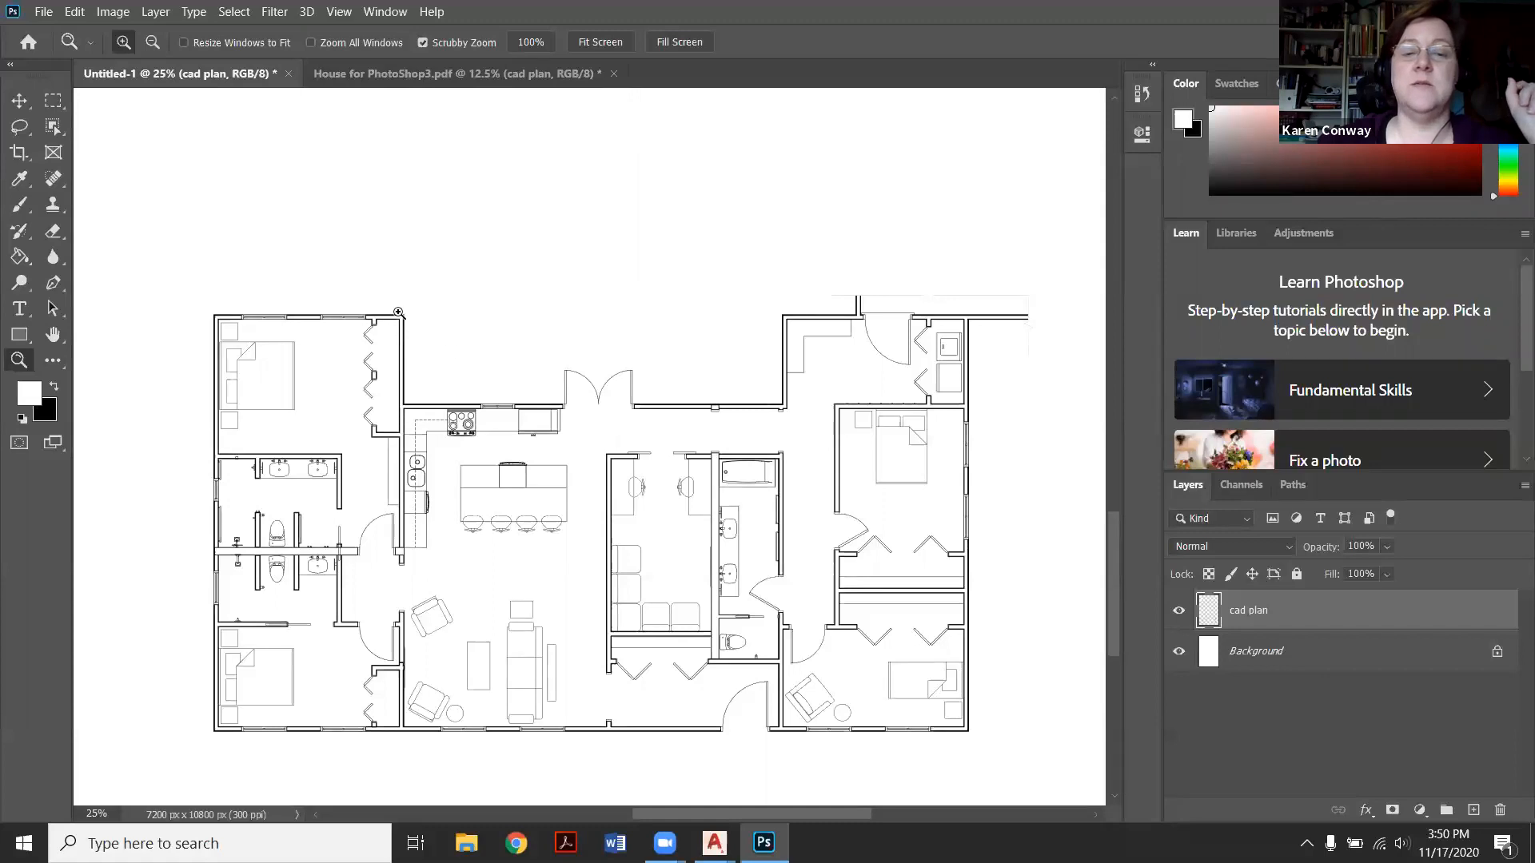
Switch to the Photoshop Plan drawing in AutoCAD and set its display configuration to Presentation.
mouse_move(714, 842)
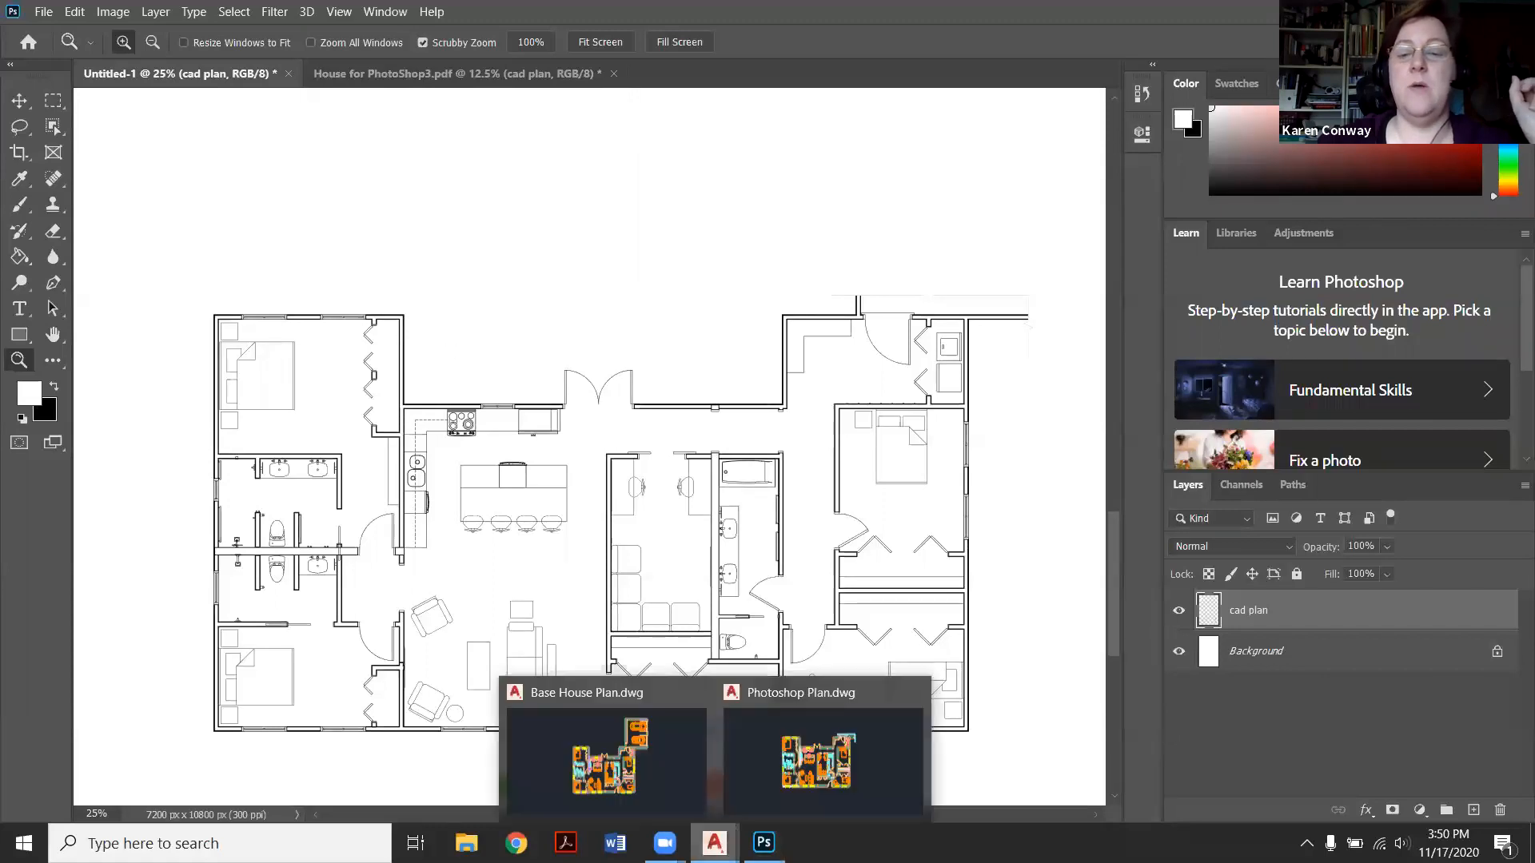
left_click(754, 793)
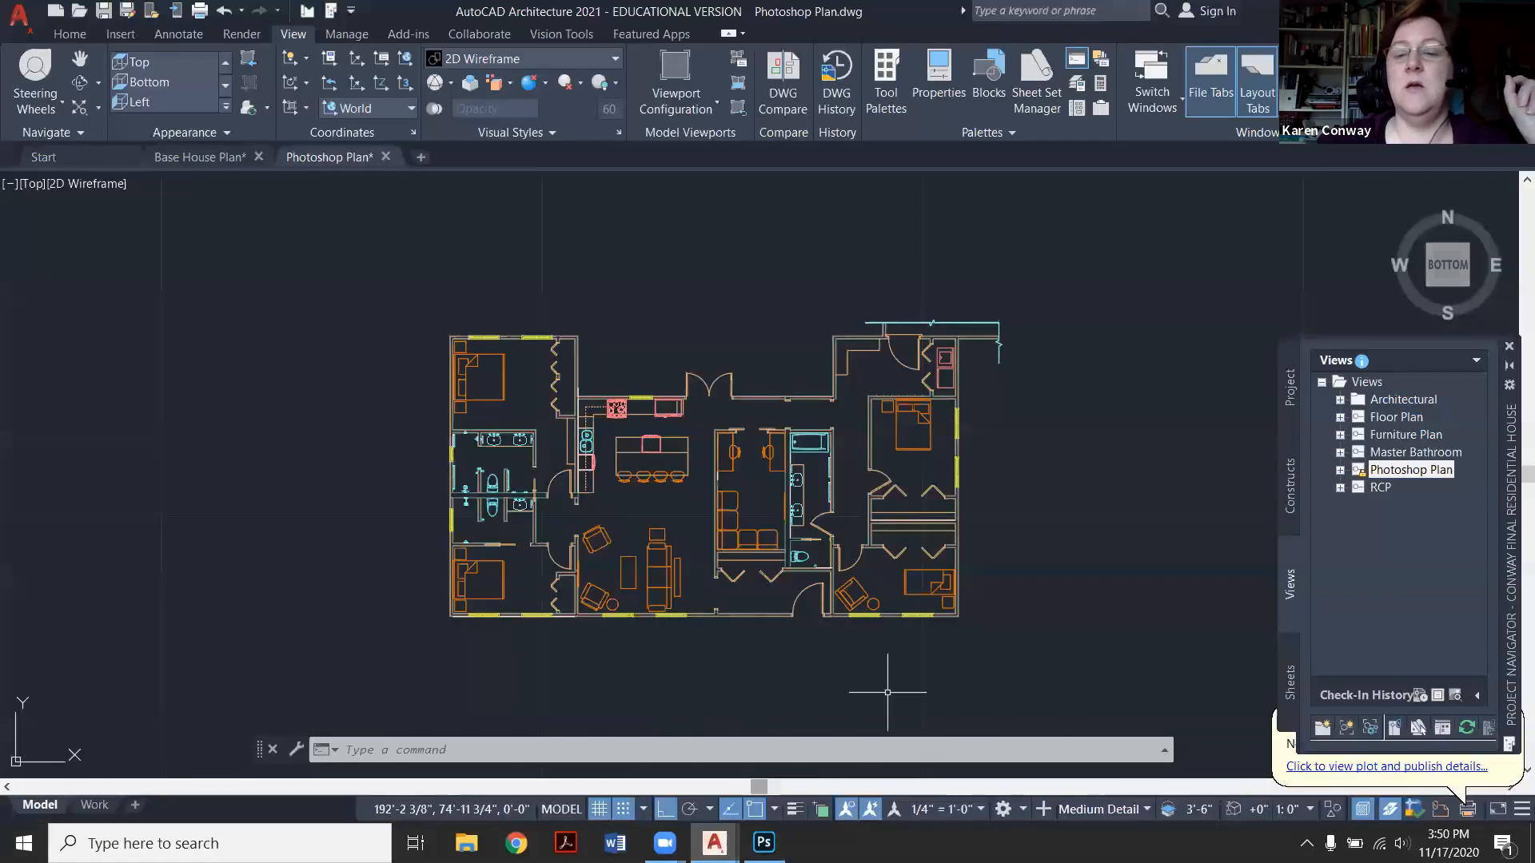
left_click(1100, 810)
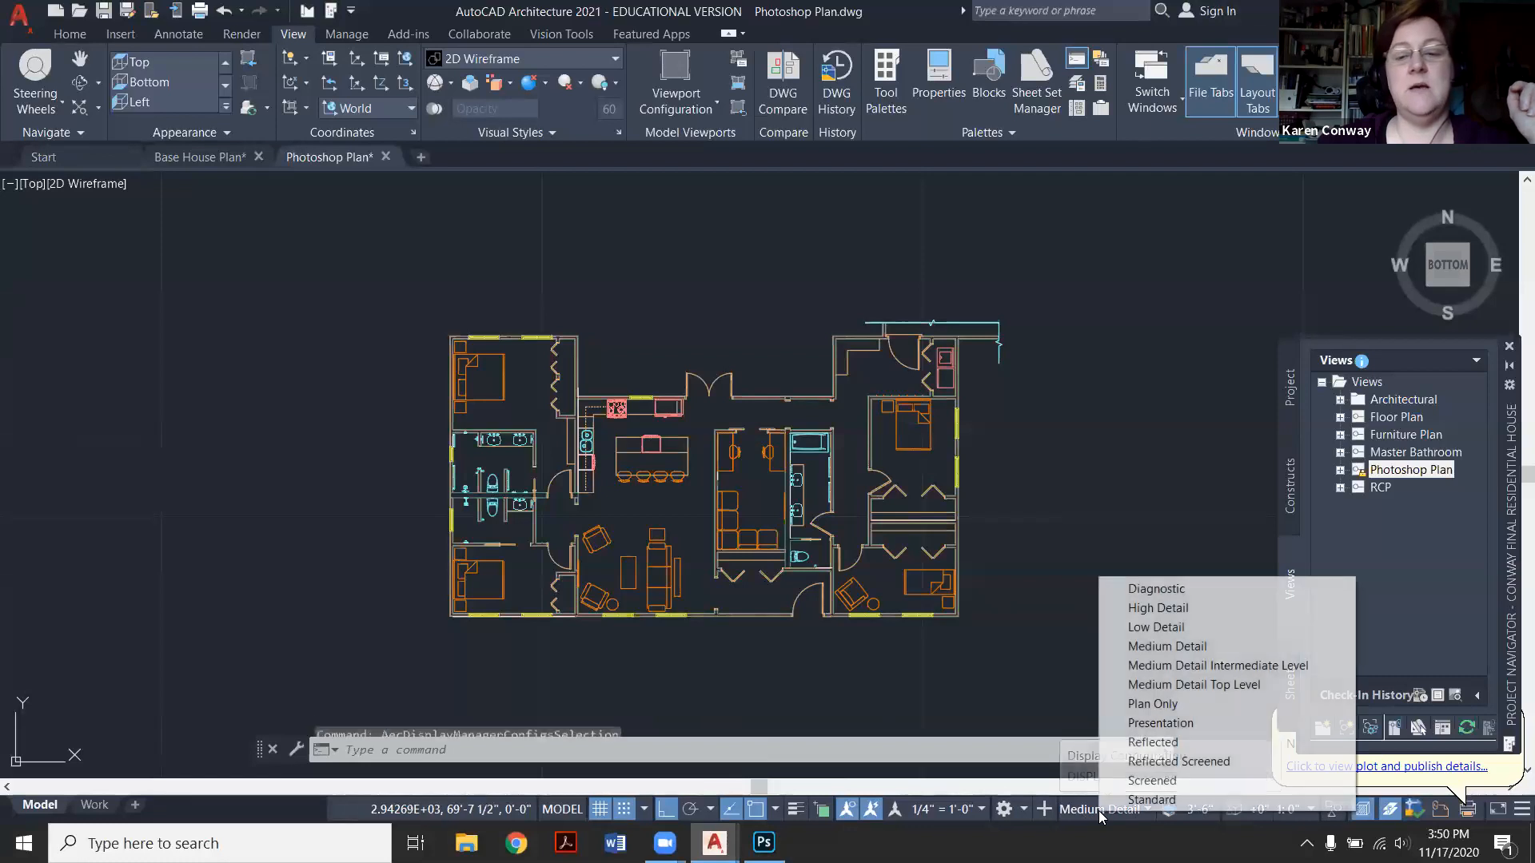
left_click(1144, 722)
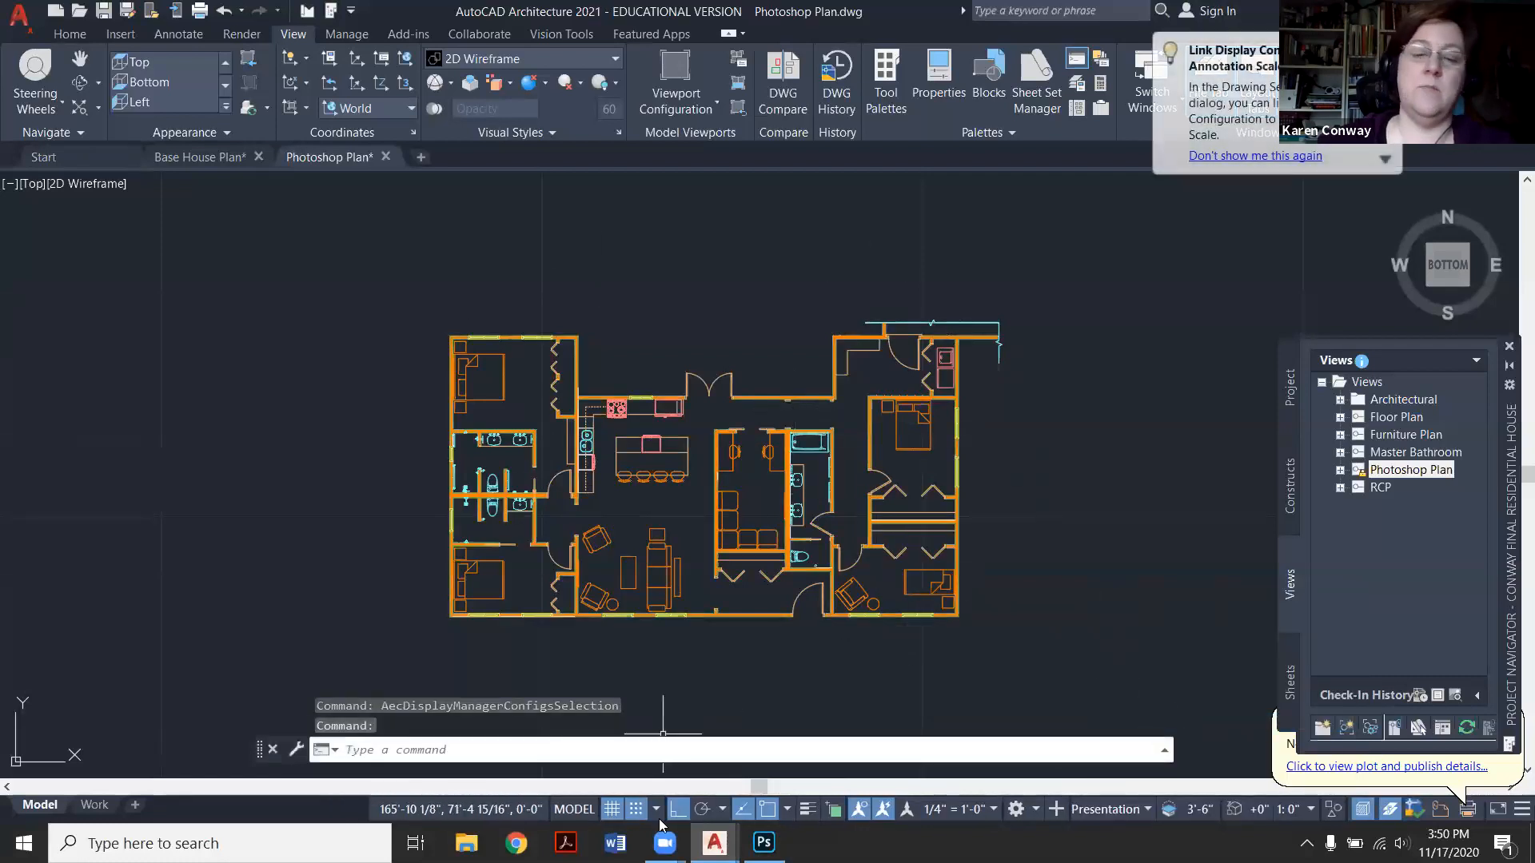
Switch back to Photoshop and look over the placed floor plan's walls, rooms and furniture linework.
left_click(764, 843)
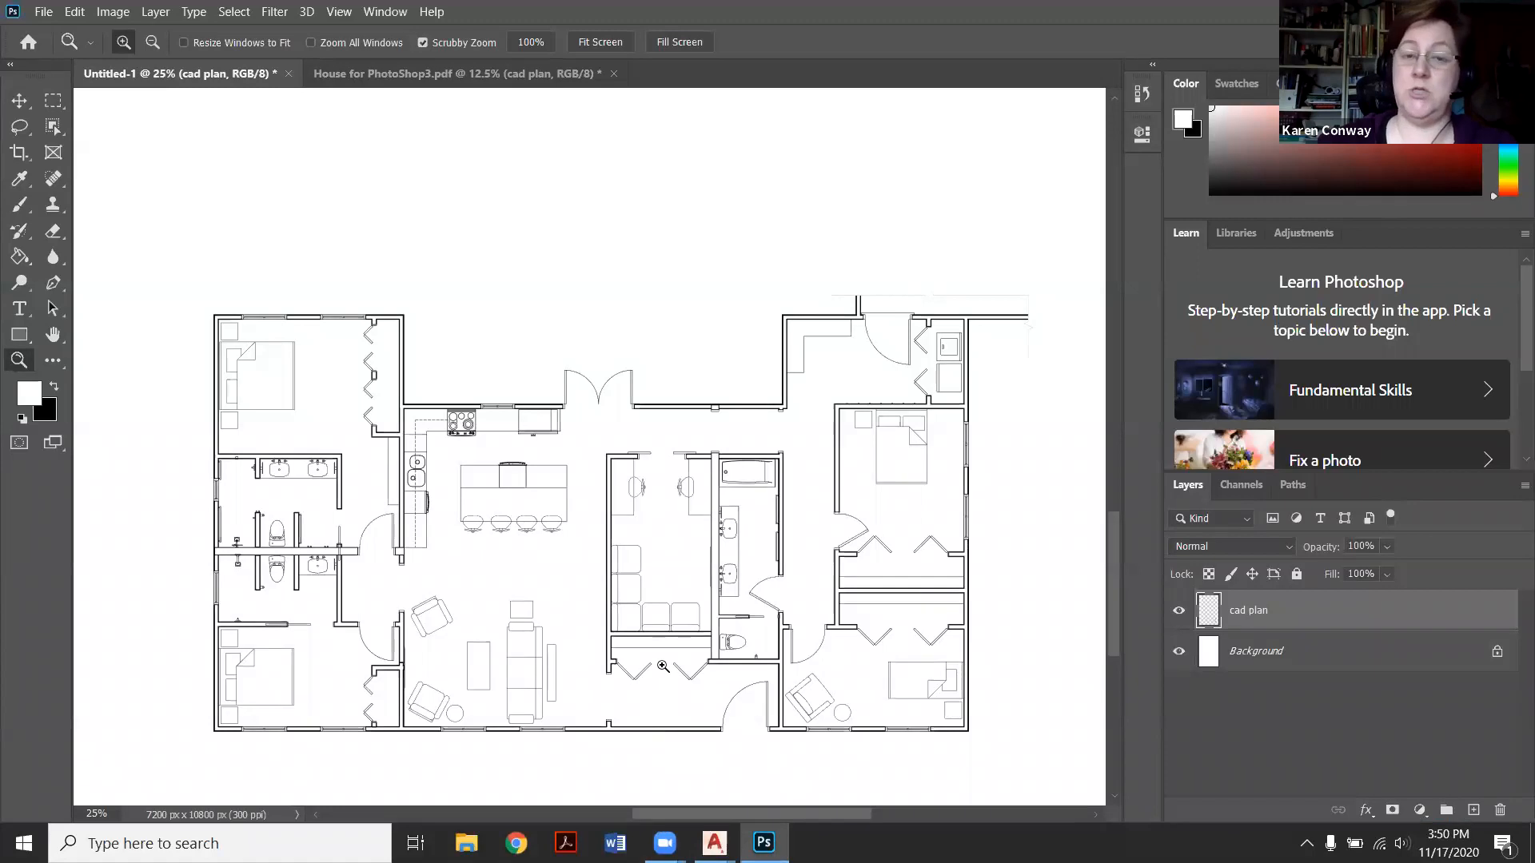
scroll(664, 665, "down", 1)
scroll(663, 665, "up", 1)
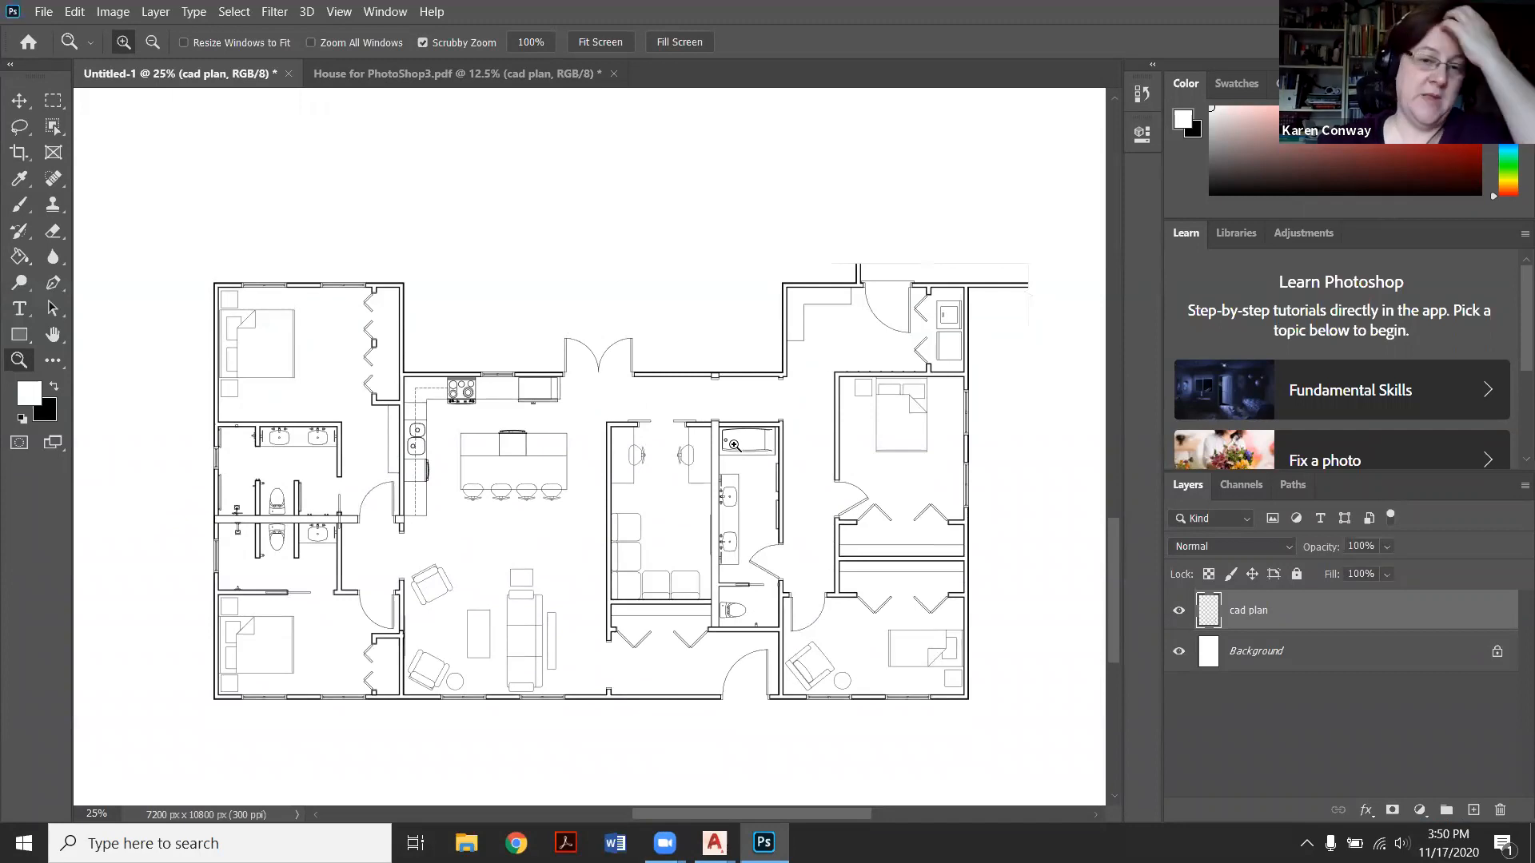
scroll(663, 544, "up", 2)
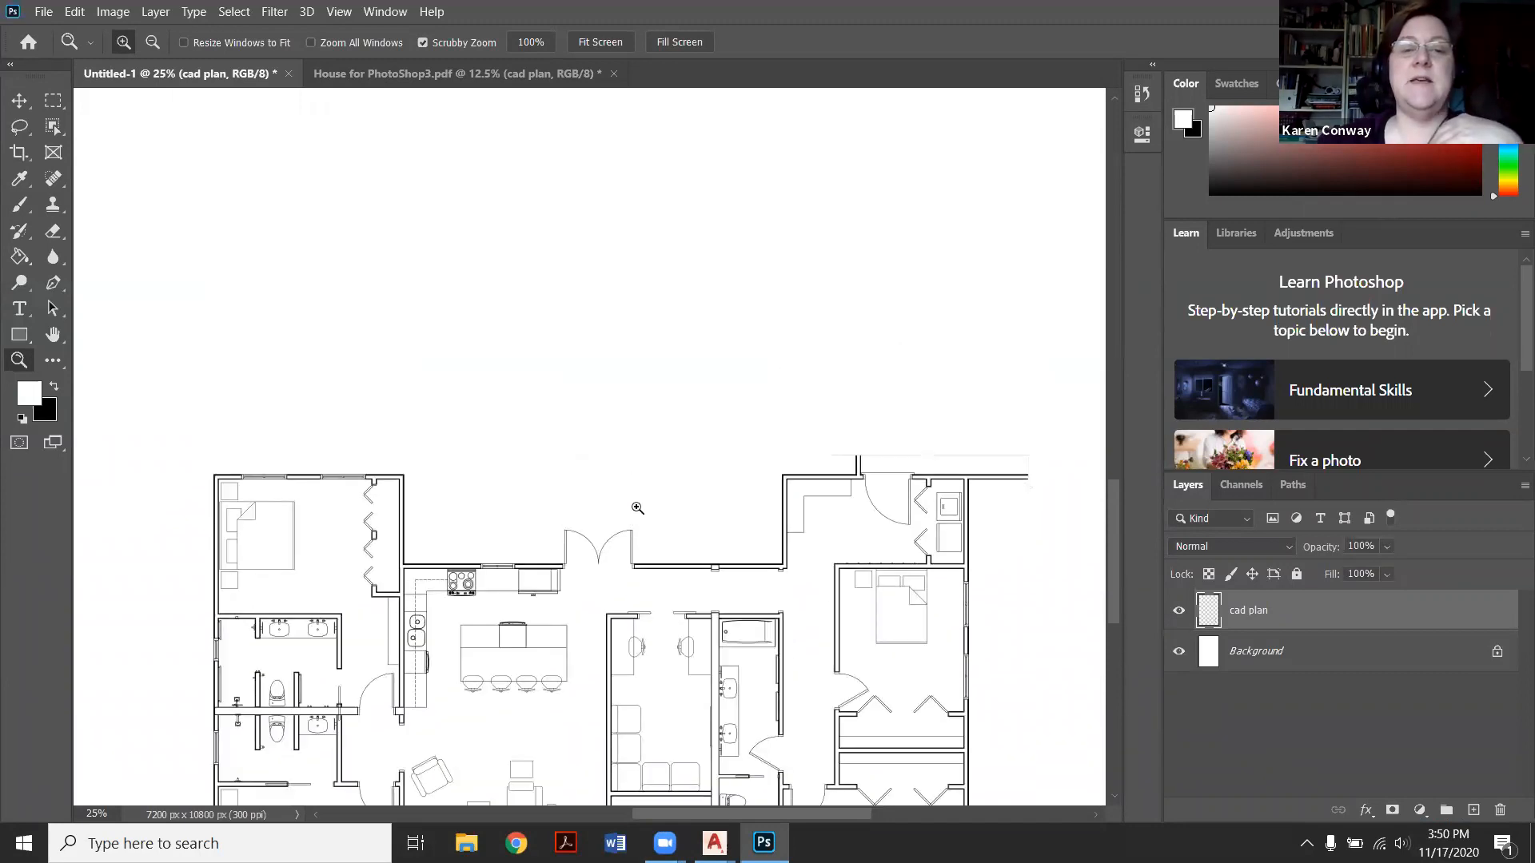
scroll(583, 531, "down", 1)
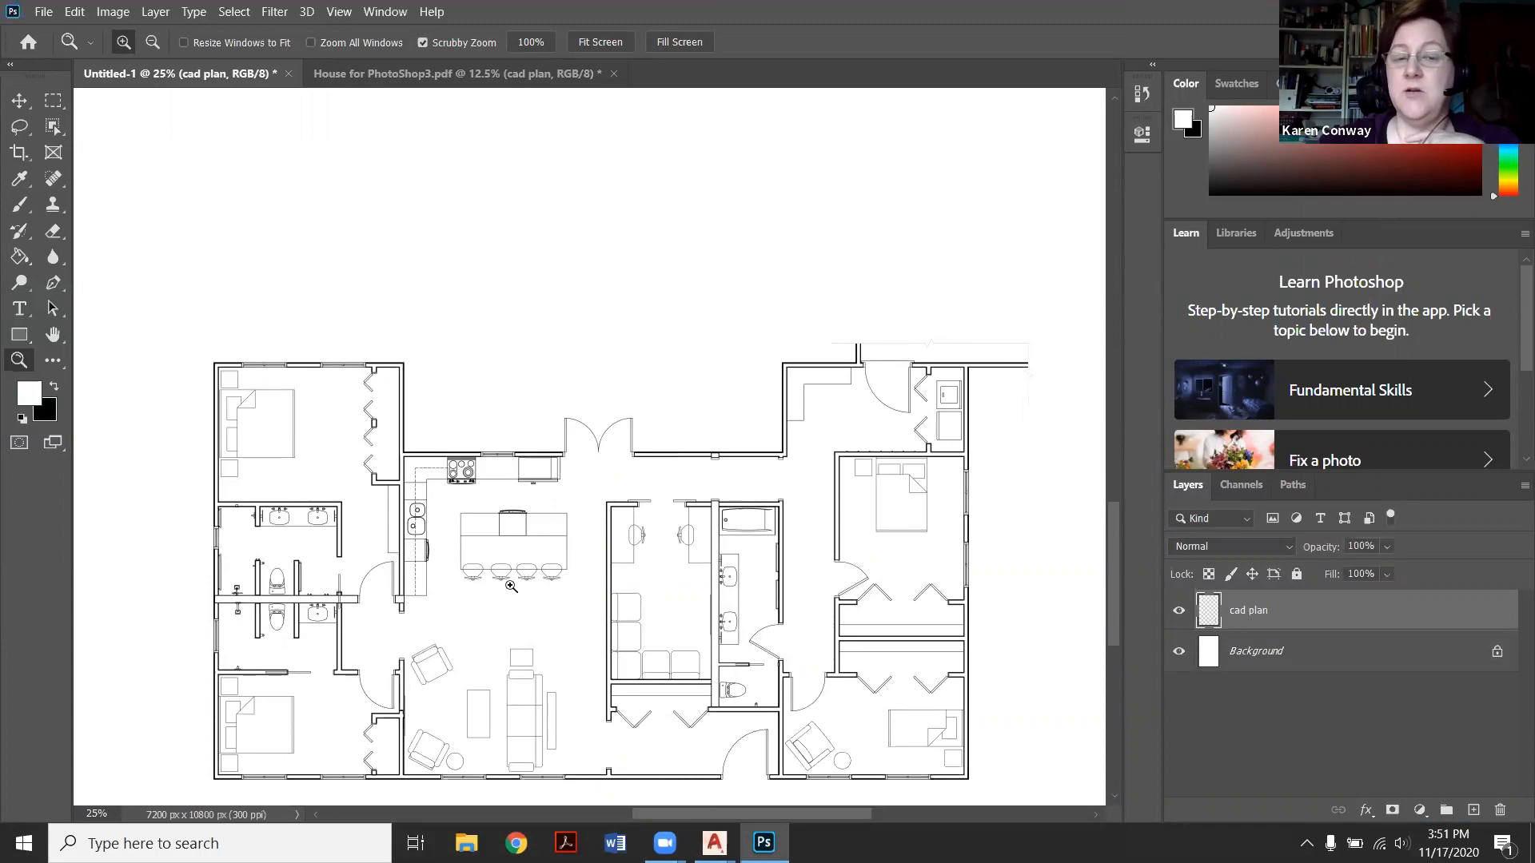
scroll(560, 596, "down", 1)
scroll(589, 602, "up", 7)
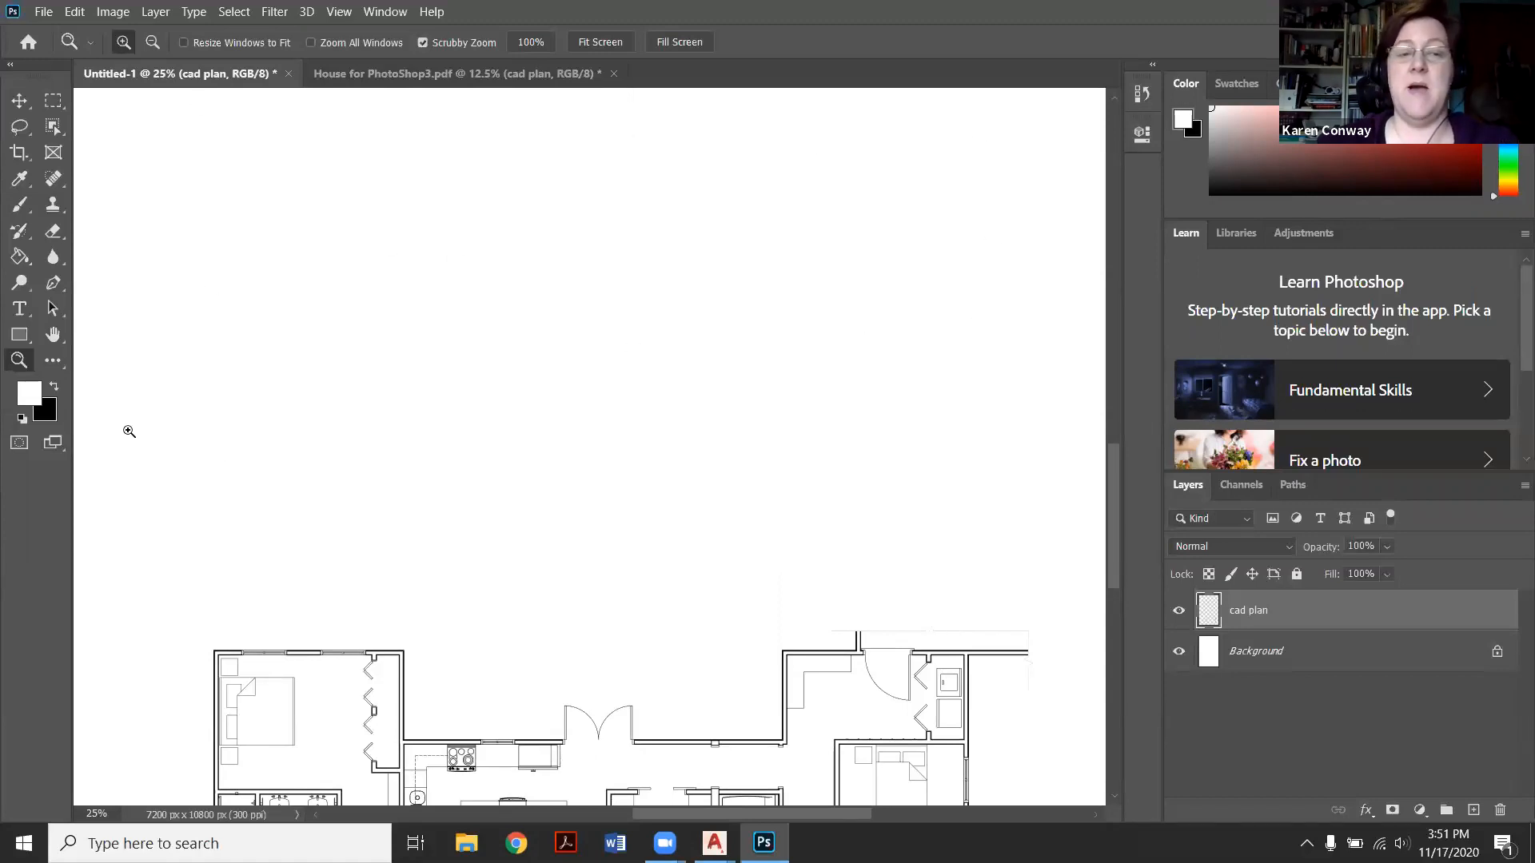
scroll(311, 339, "down", 5)
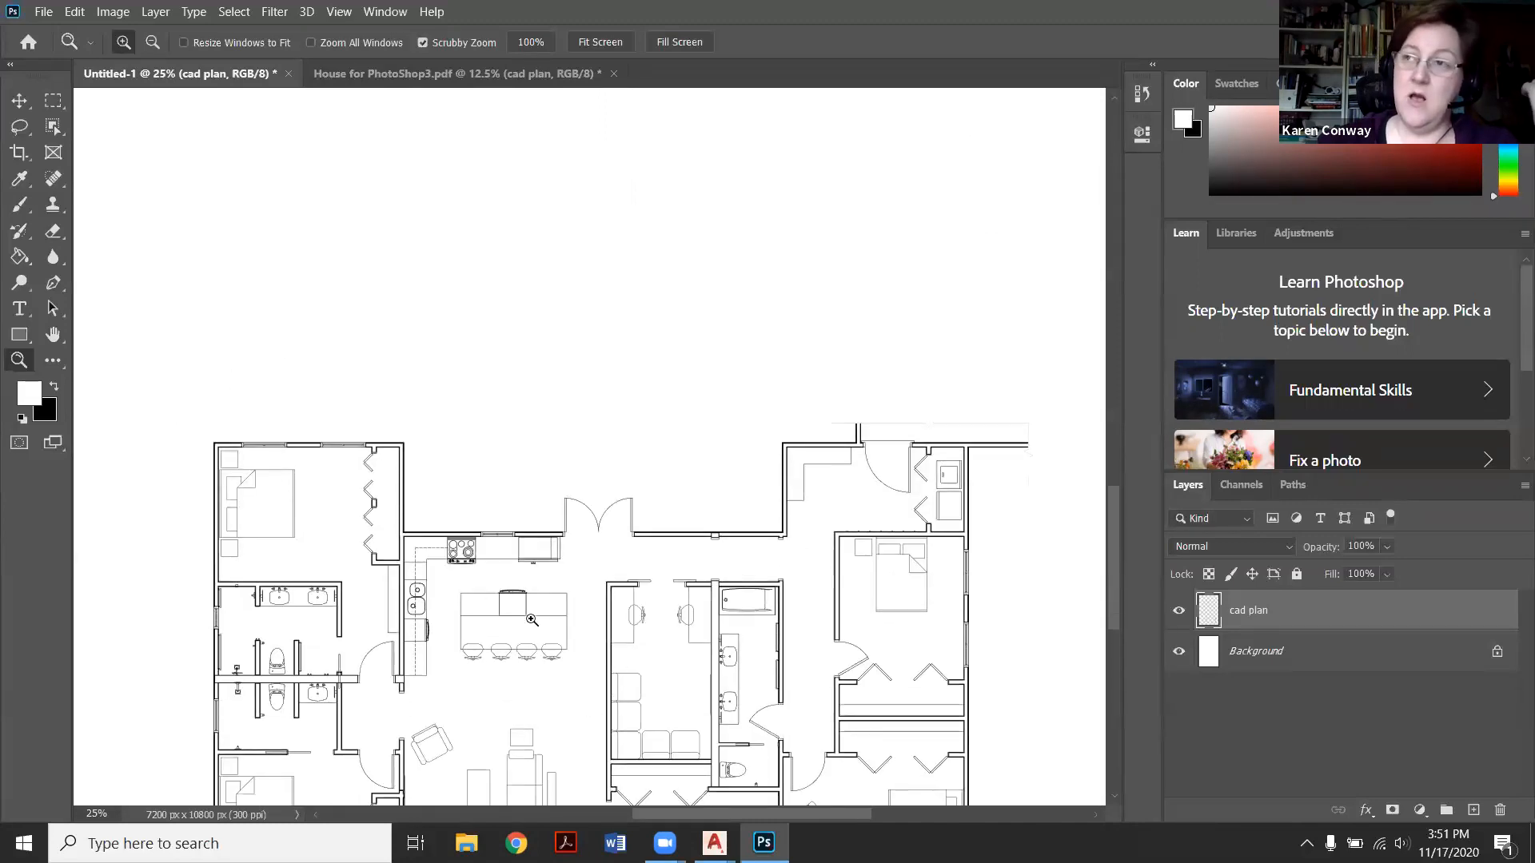
scroll(532, 621, "down", 2)
scroll(531, 621, "up", 1)
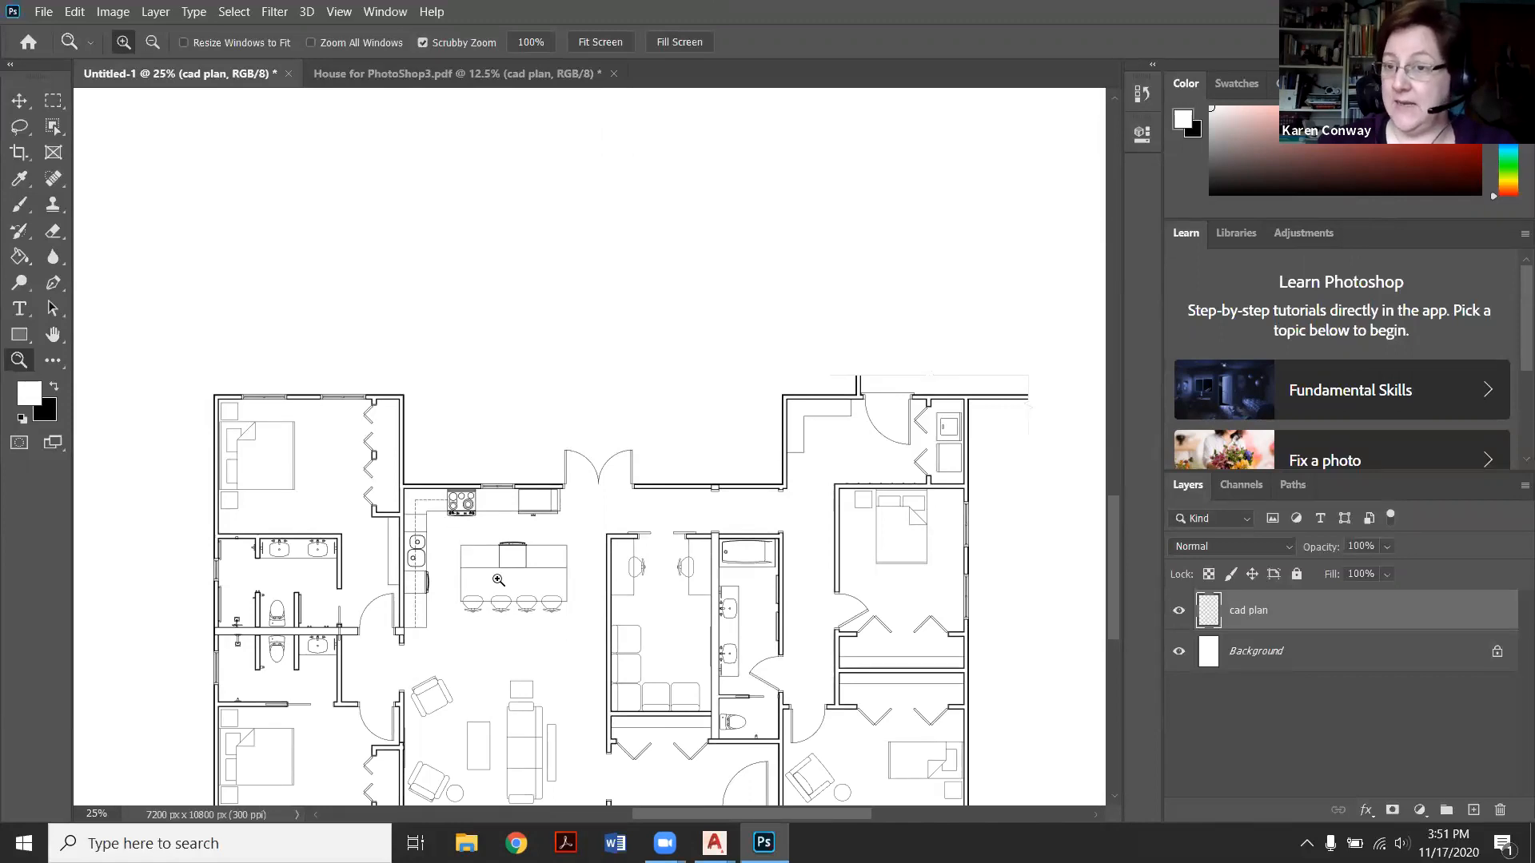
scroll(537, 616, "down", 2)
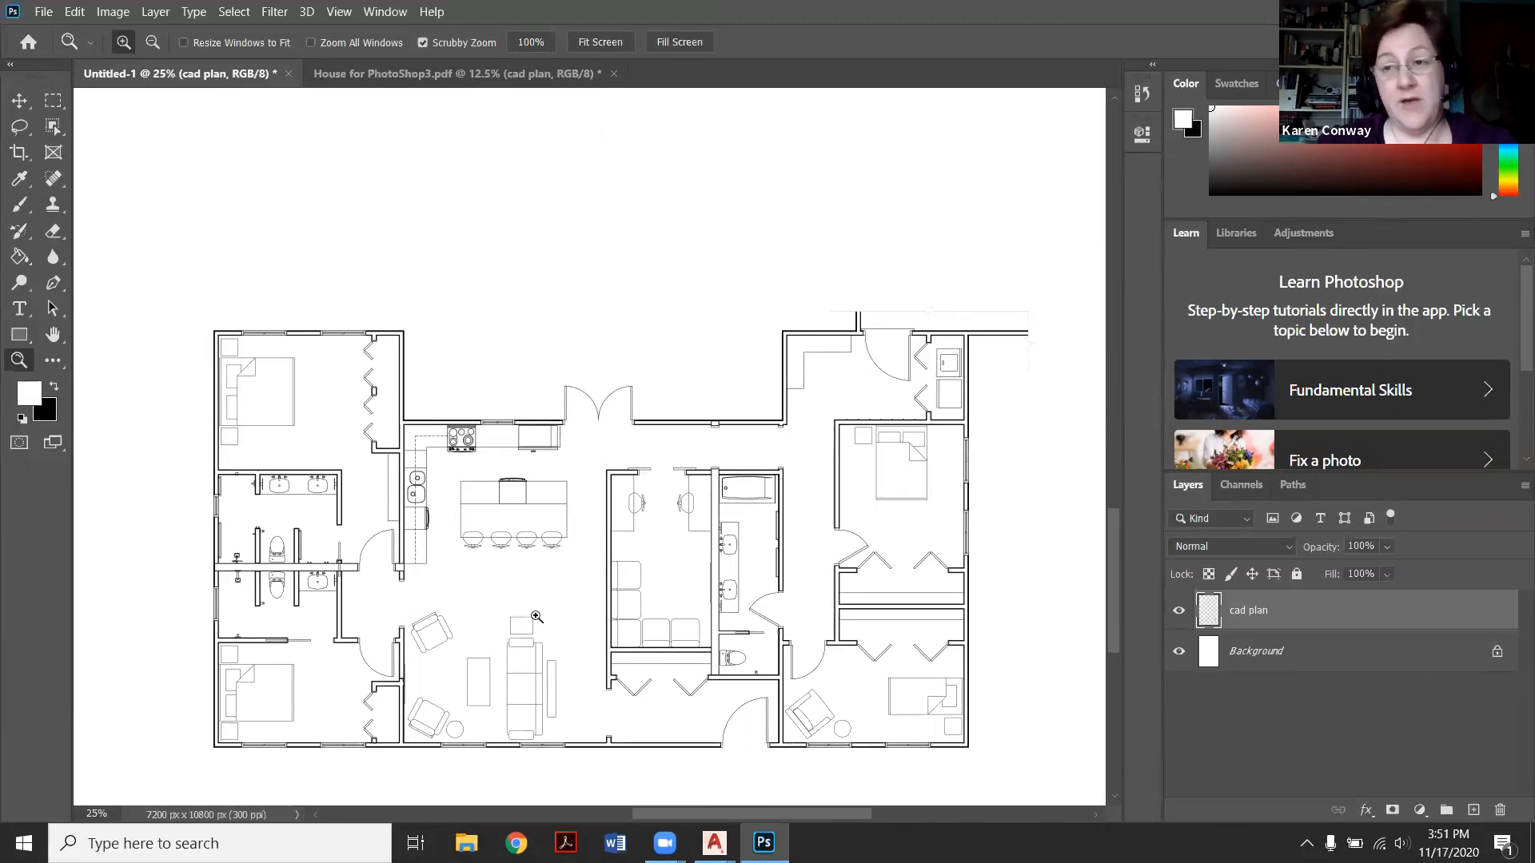
scroll(537, 617, "down", 2)
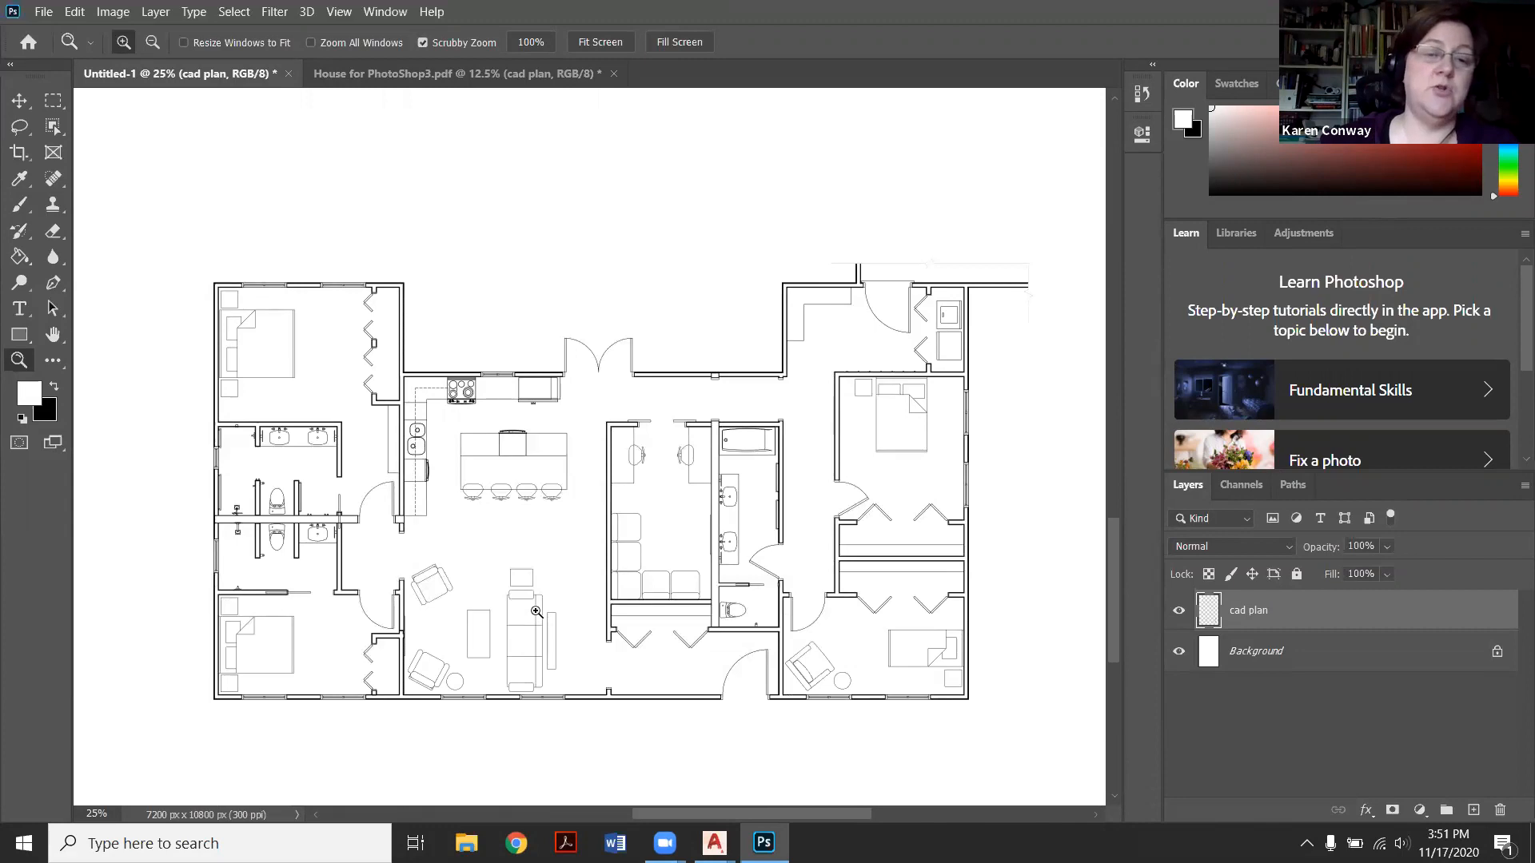
scroll(537, 611, "up", 1)
scroll(533, 598, "up", 2)
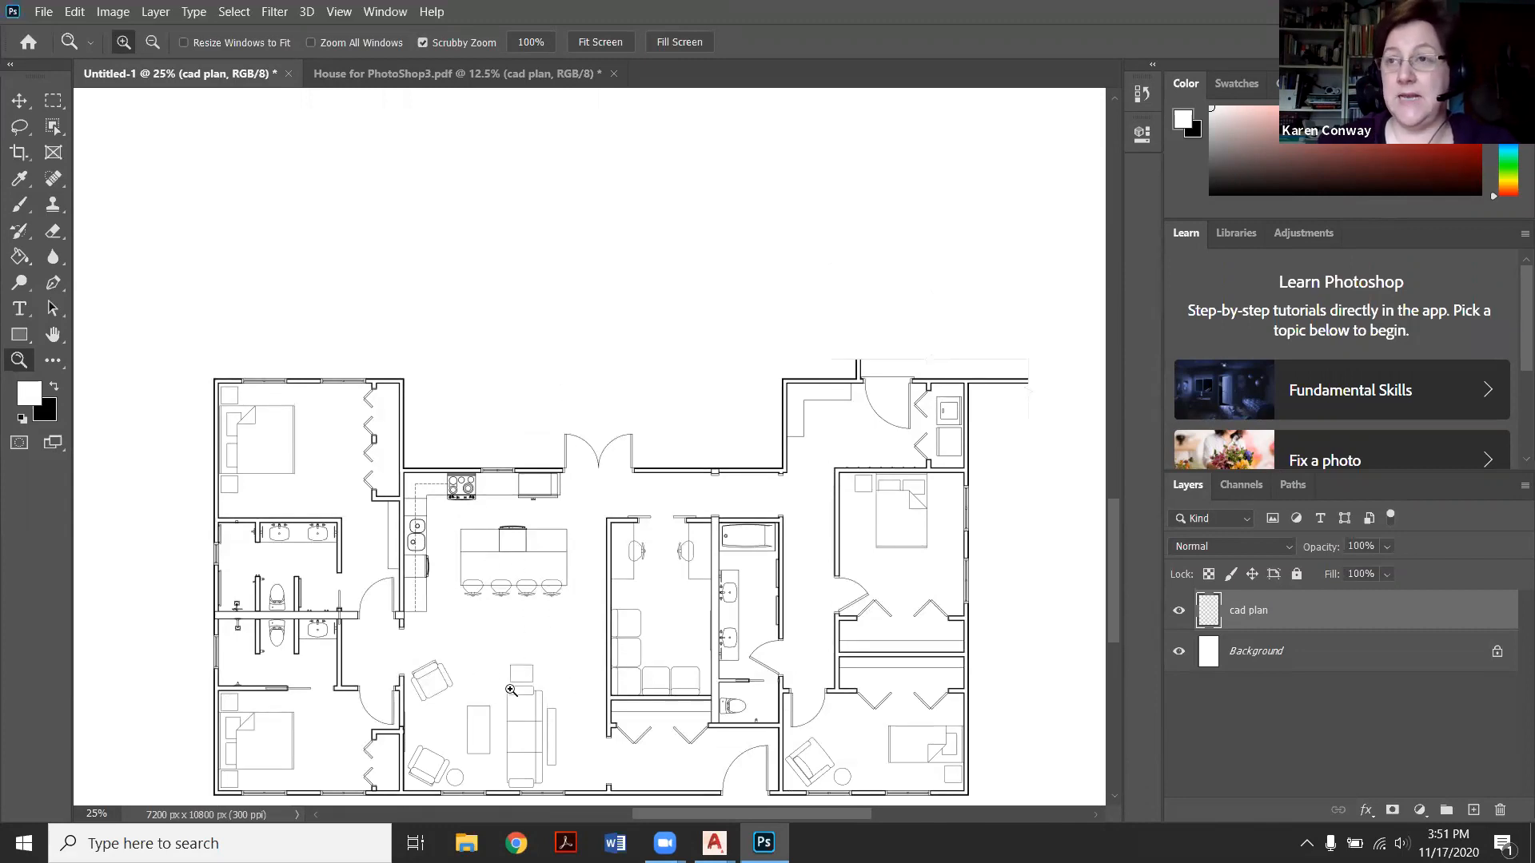
scroll(522, 641, "down", 2)
scroll(472, 647, "up", 6)
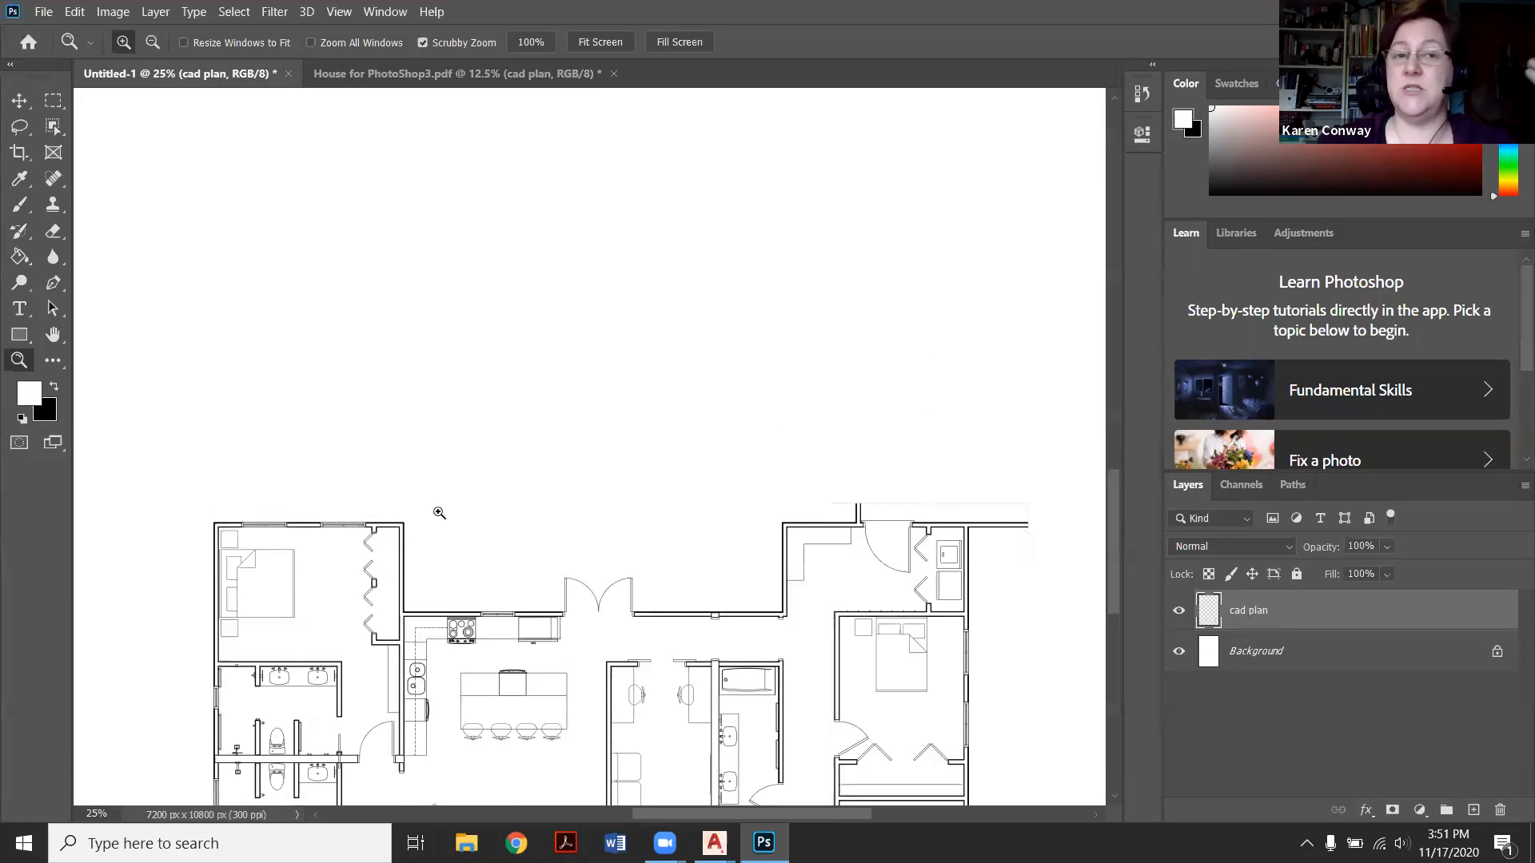
scroll(466, 489, "down", 6)
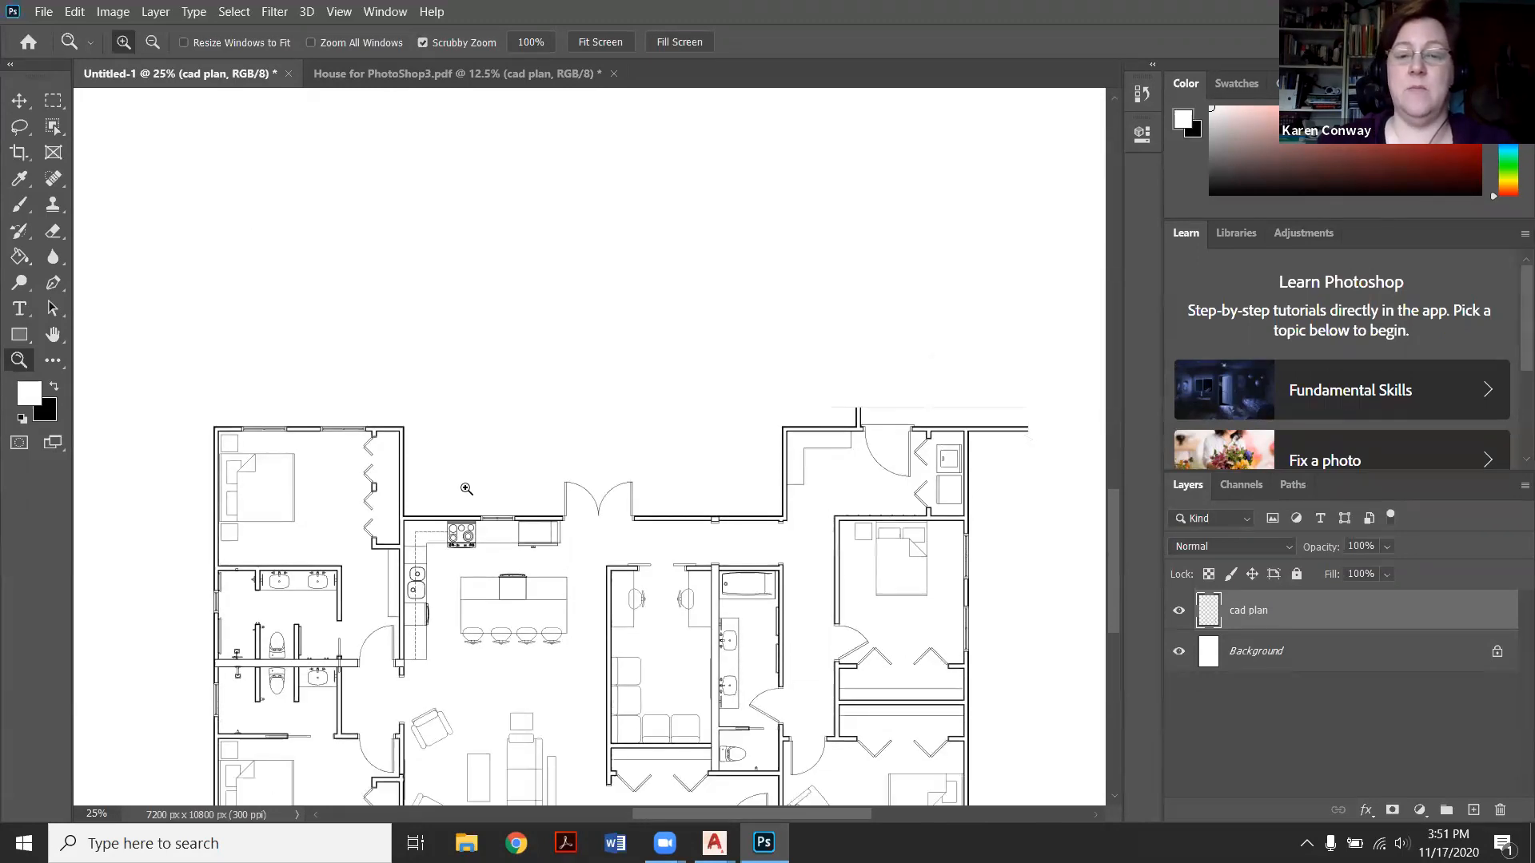
scroll(521, 620, "down", 2)
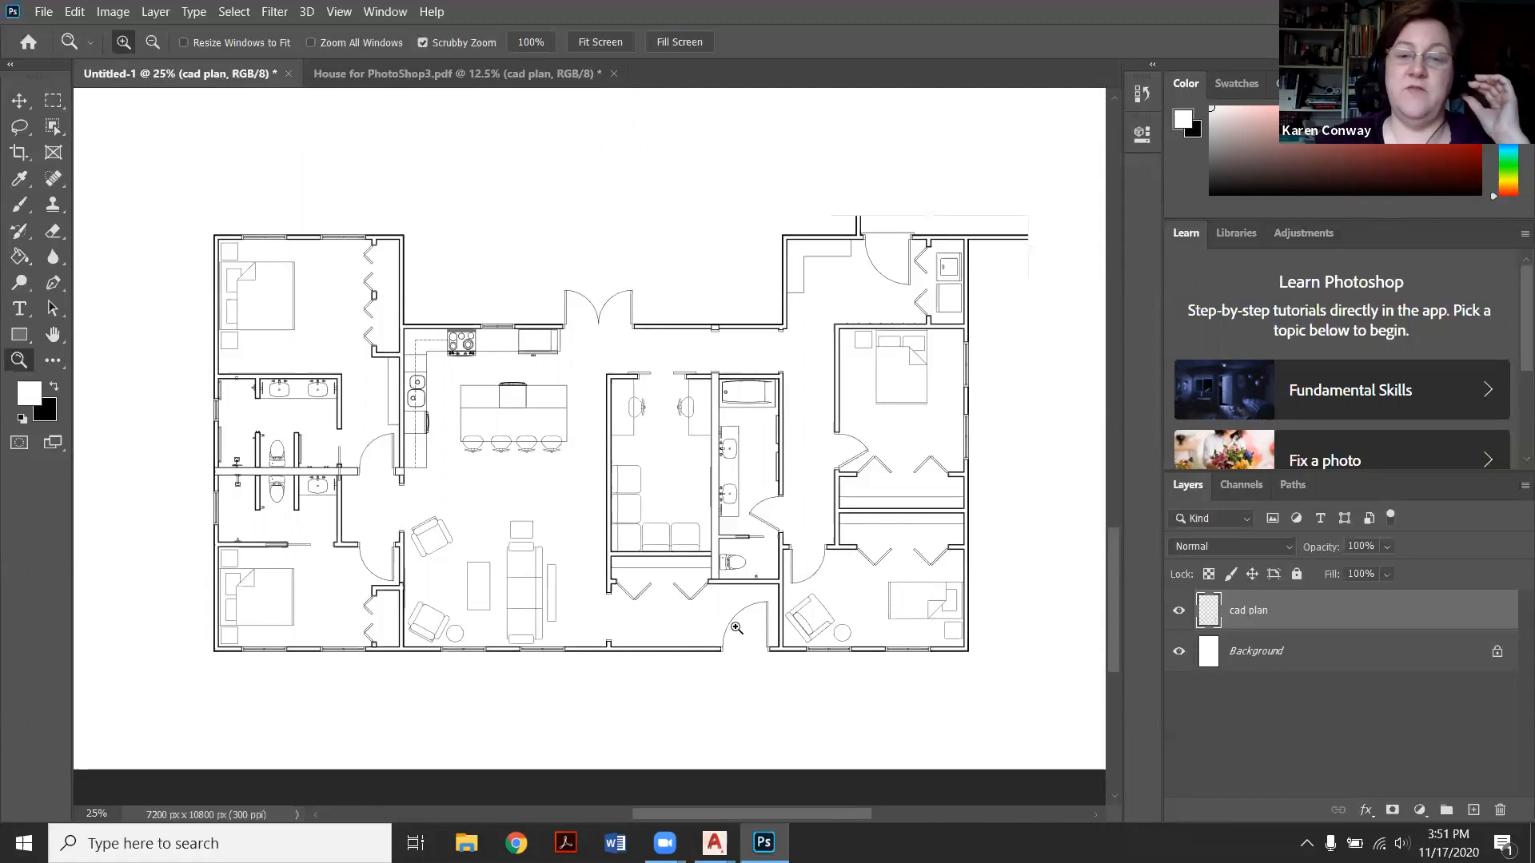
scroll(736, 628, "down", 2)
scroll(736, 631, "up", 1)
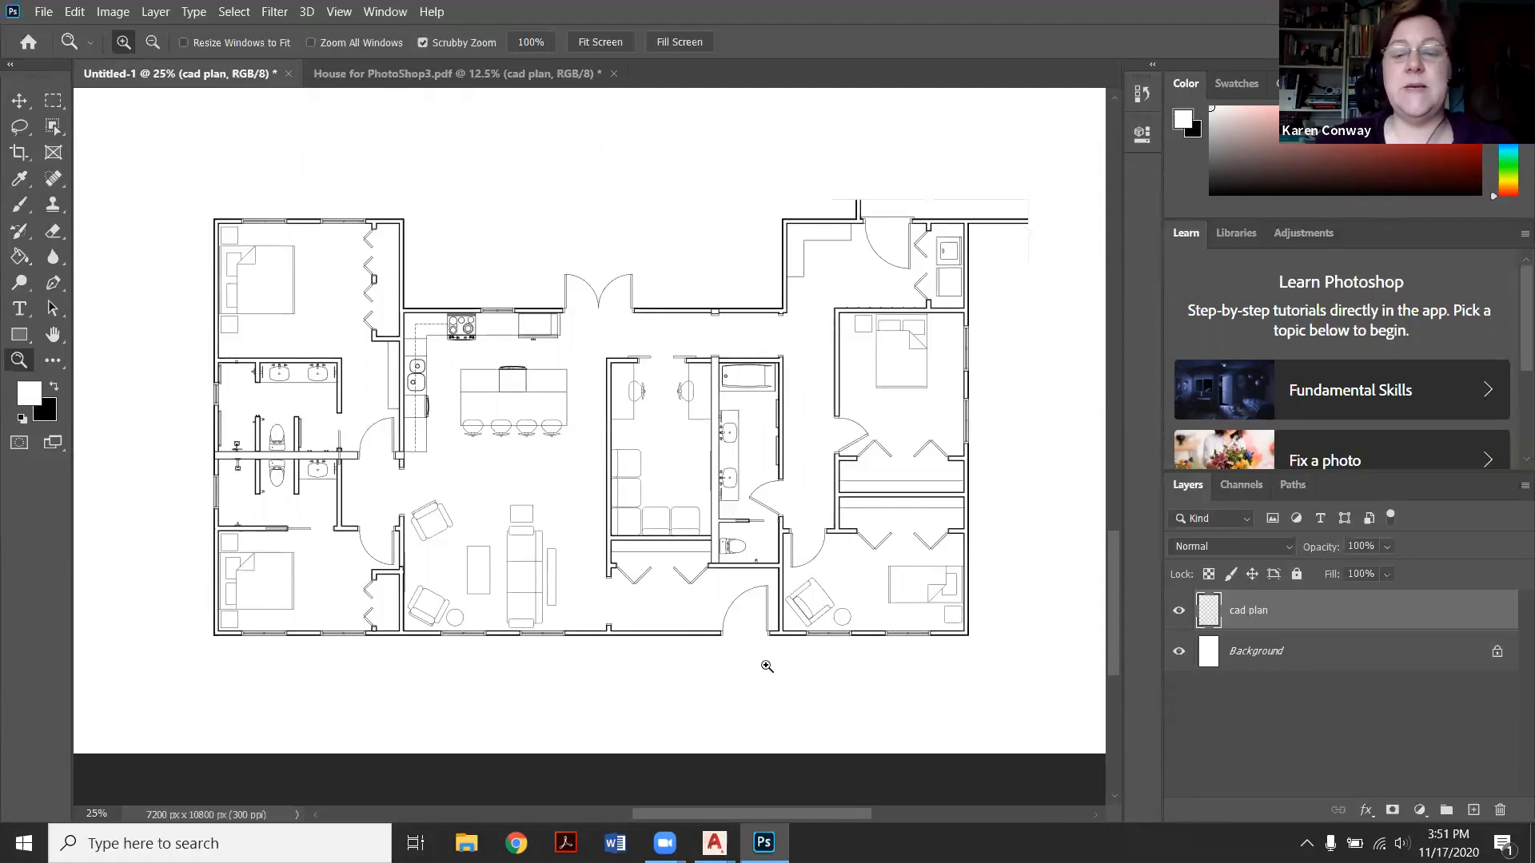
mouse_move(714, 843)
left_click(770, 753)
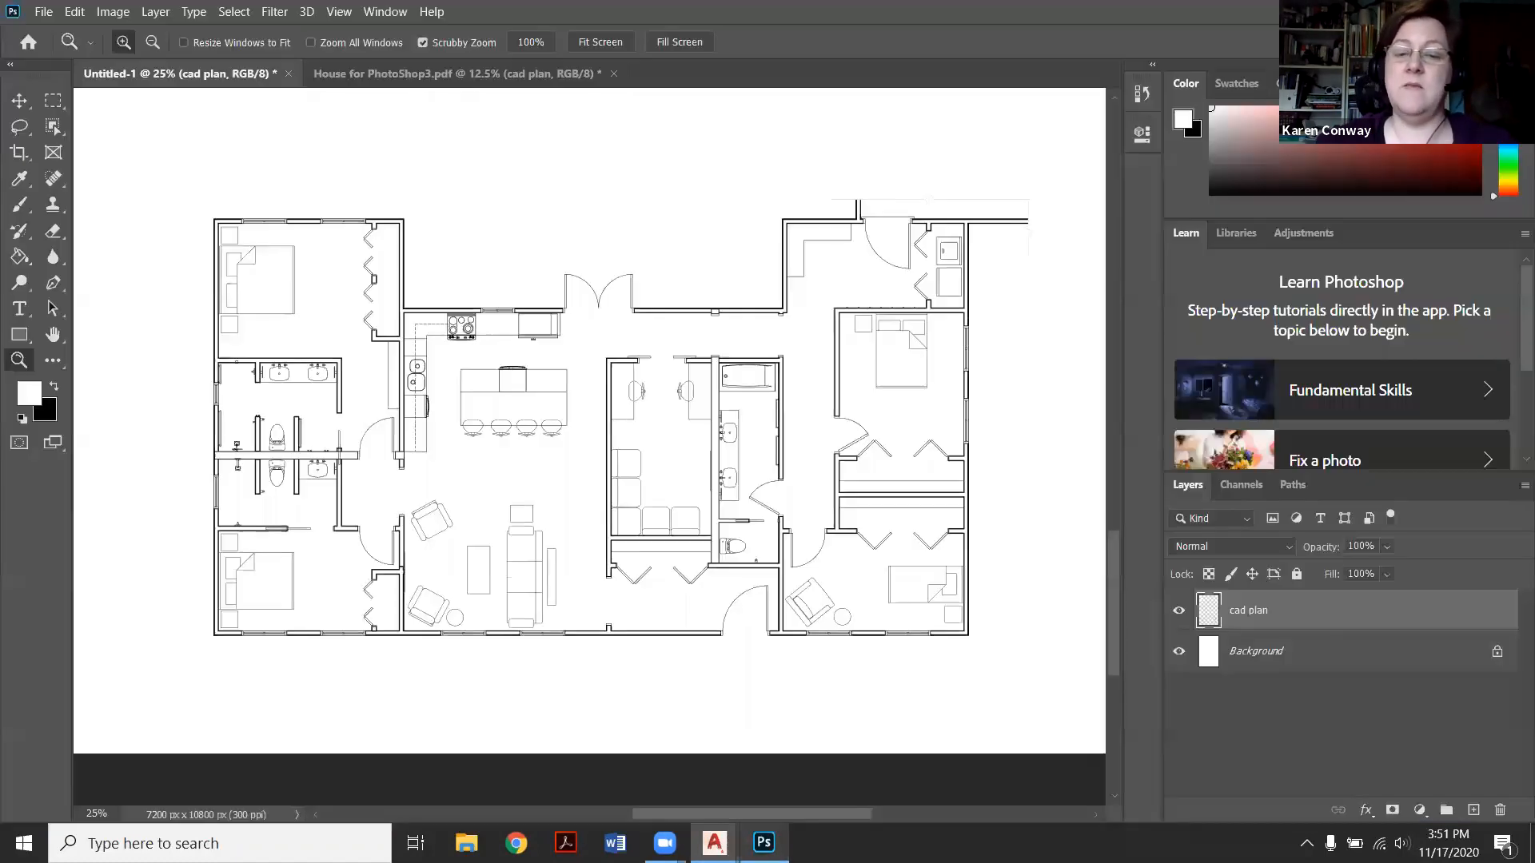
left_click(764, 843)
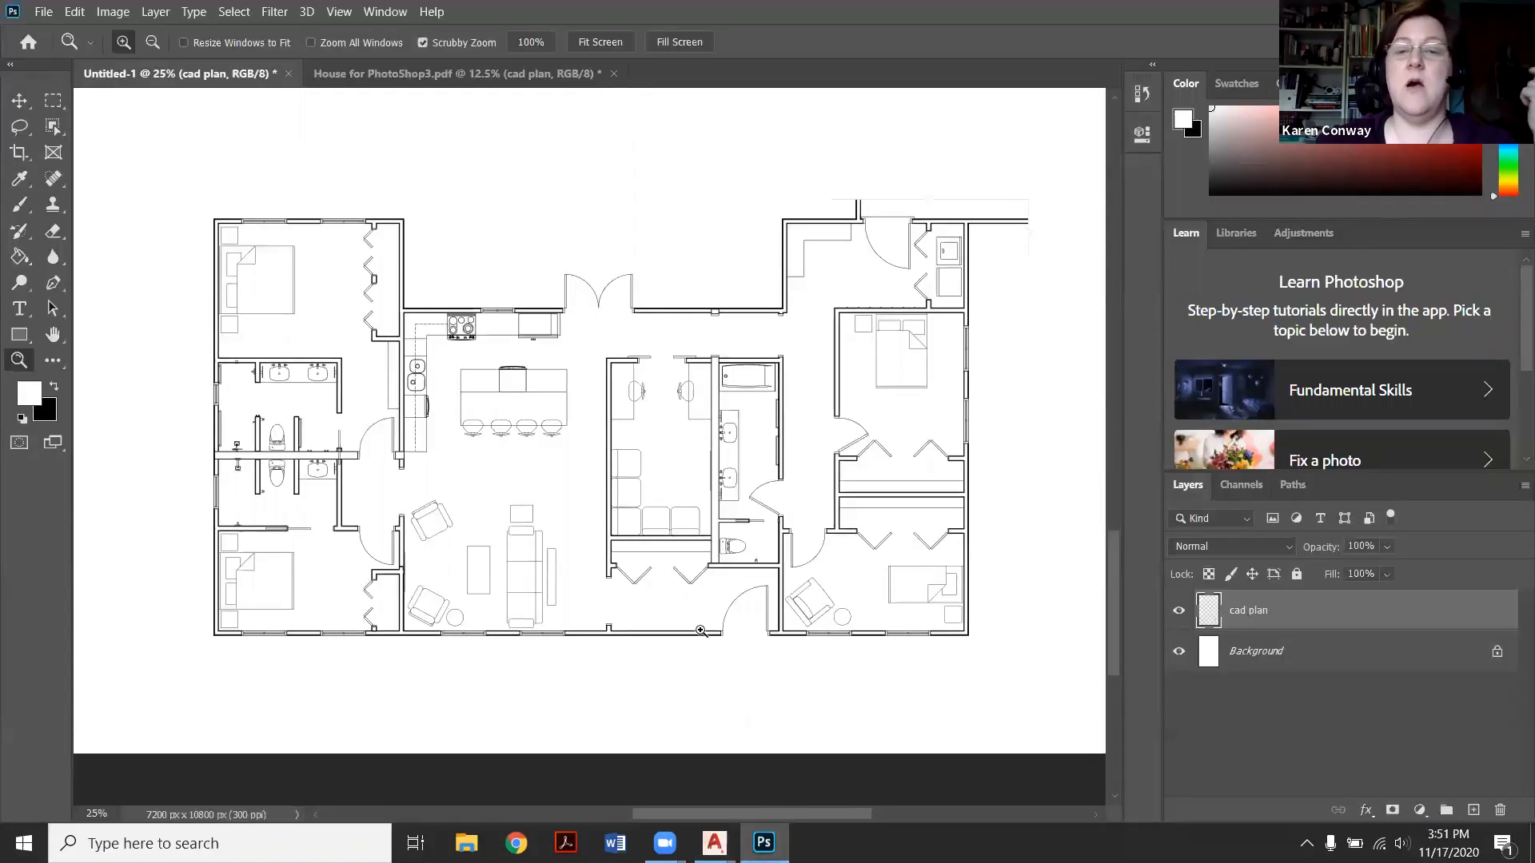